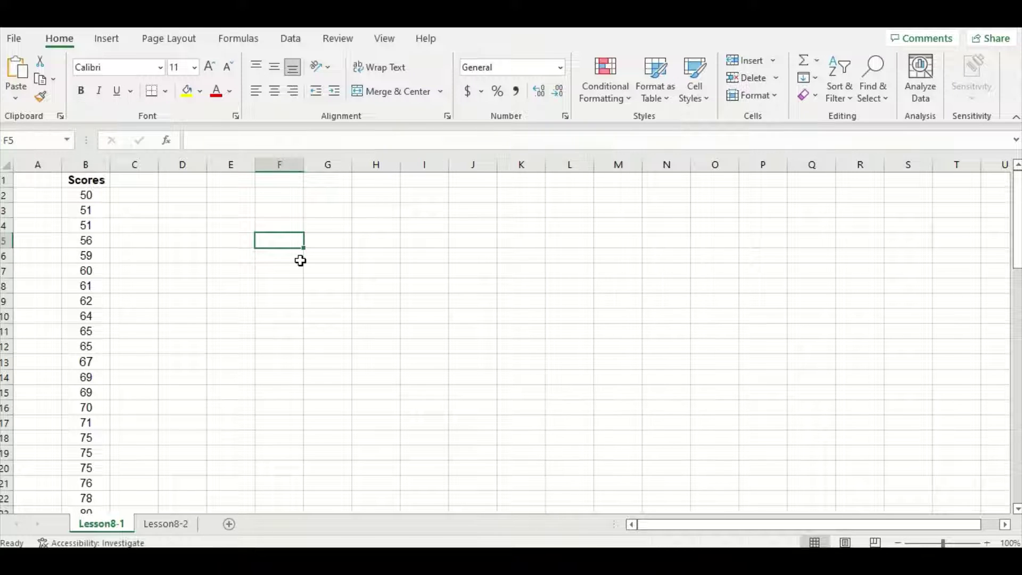
Step: Highlight the two middle scores, 70 and 71, then clear the selection
scroll(256, 287, "down", 8)
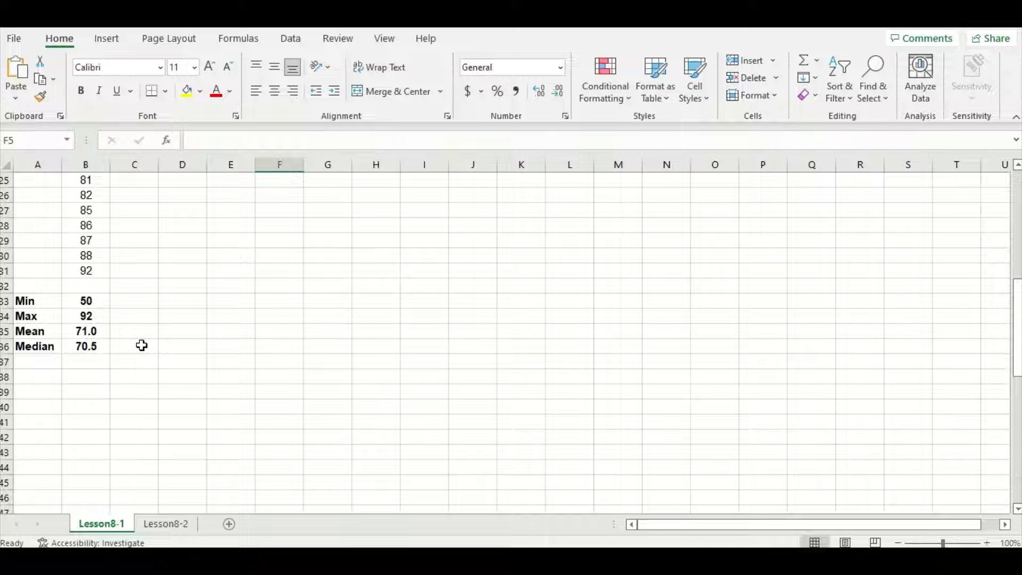
scroll(142, 346, "up", 7)
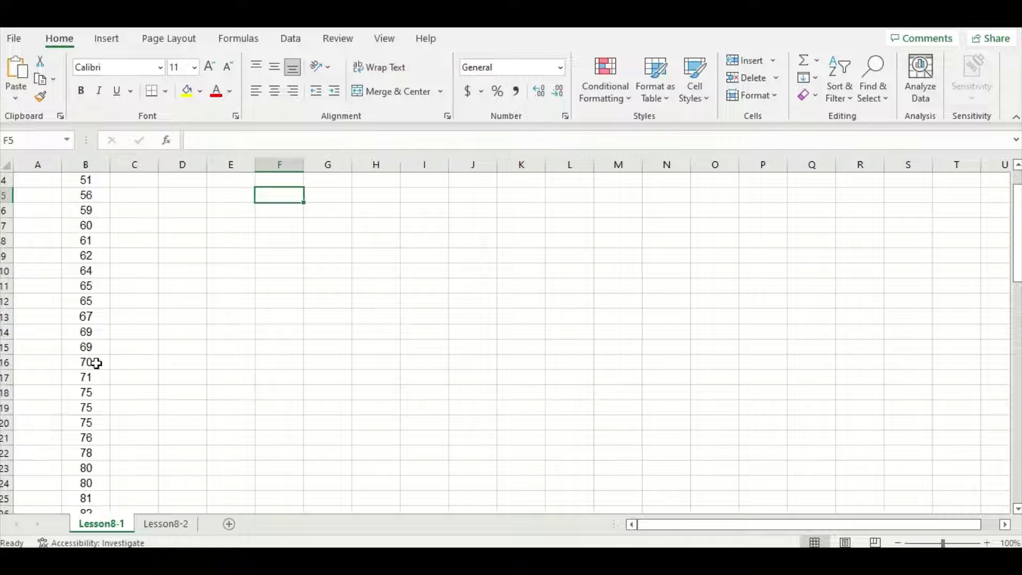
left_click_drag(96, 362, 96, 375)
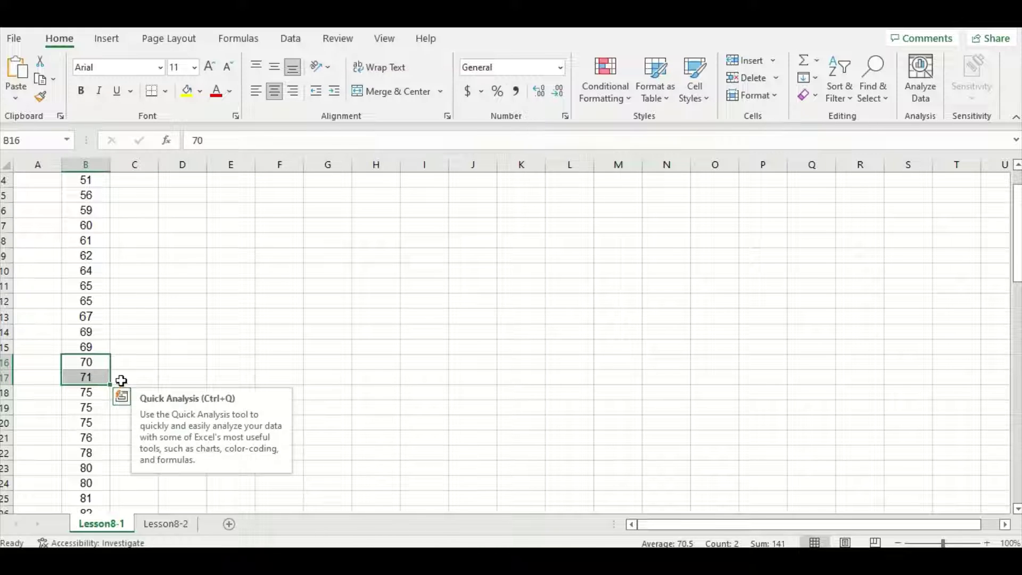
scroll(162, 437, "down", 6)
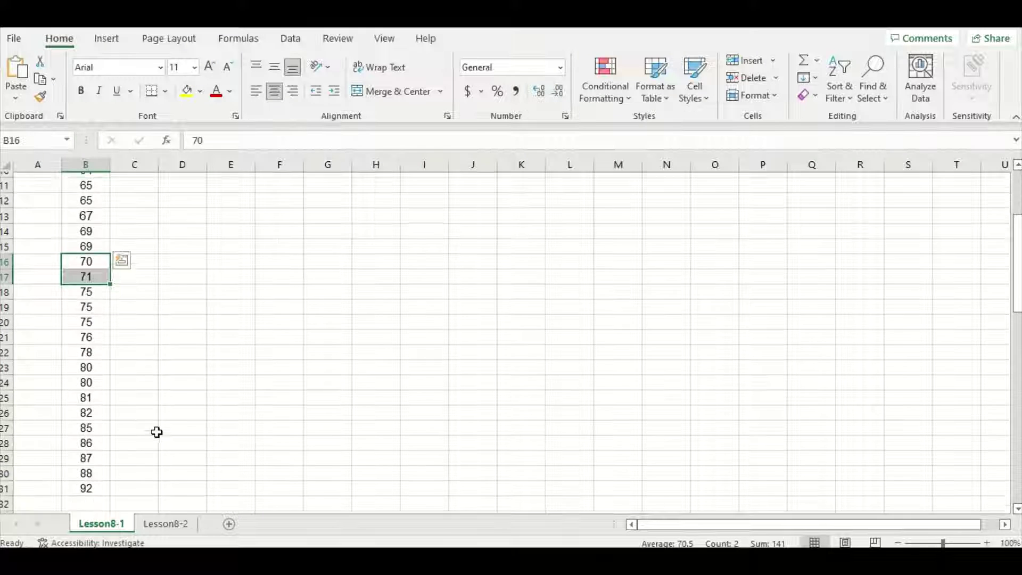
left_click(130, 392)
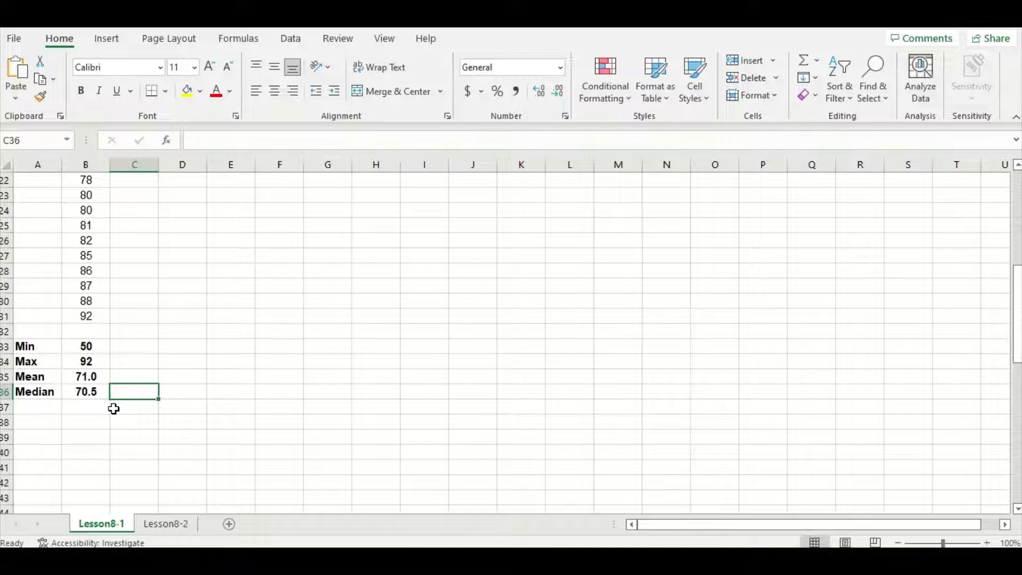
Step: Insert a histogram chart of the Scores column B1:B31 beside the data
scroll(114, 409, "up", 7)
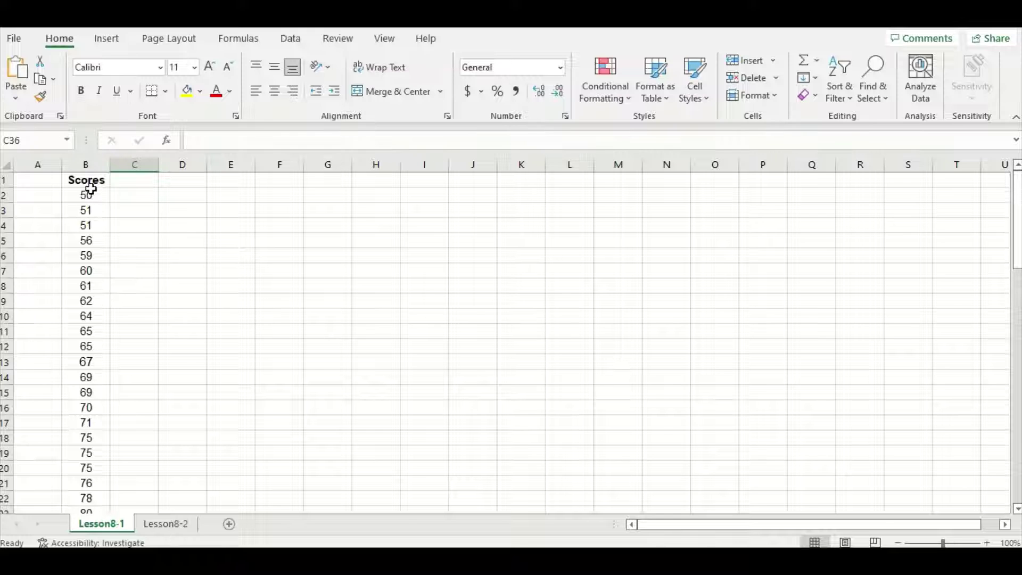
left_click_drag(88, 182, 100, 483)
left_click(116, 43)
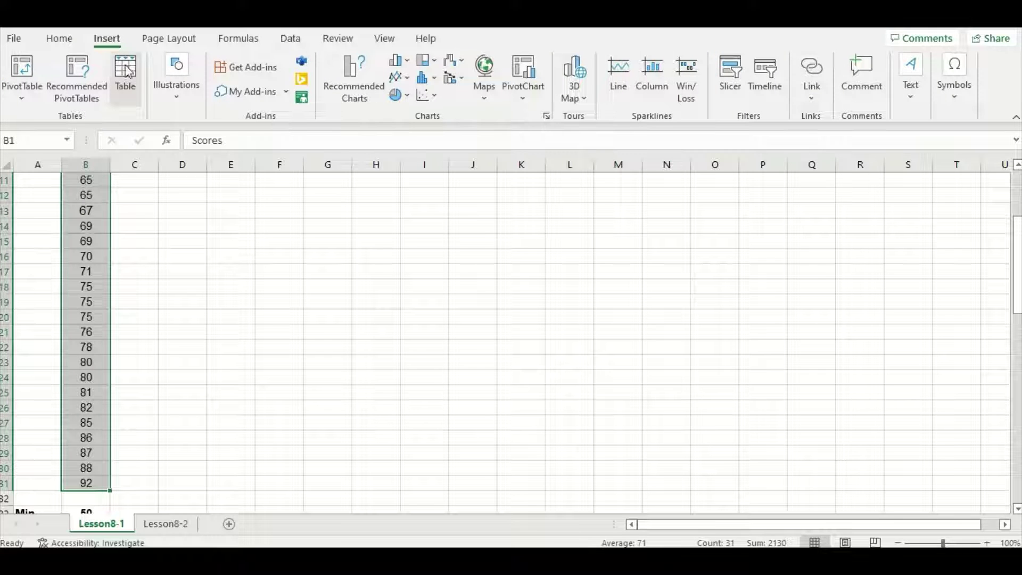
left_click(424, 82)
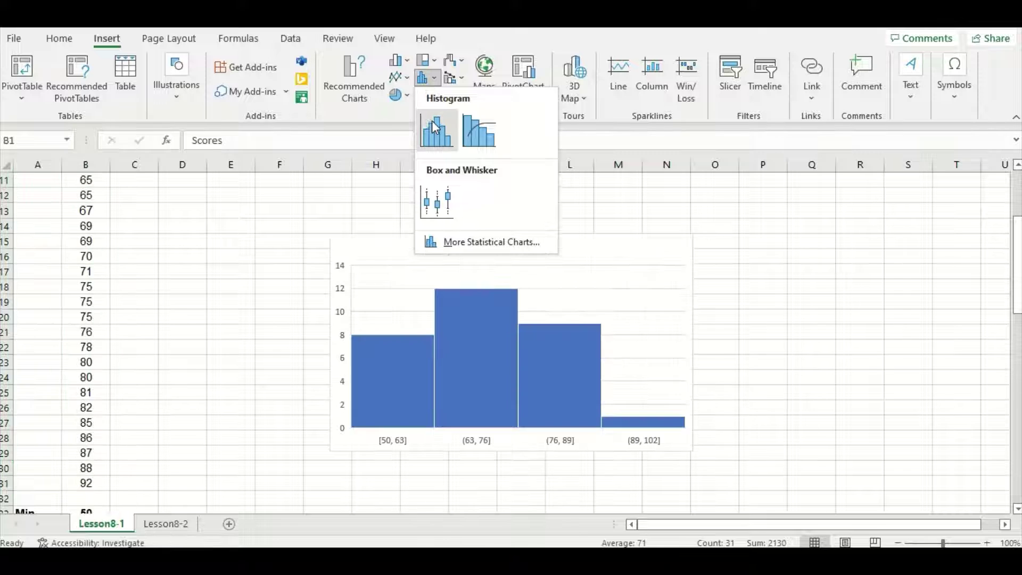
left_click(433, 126)
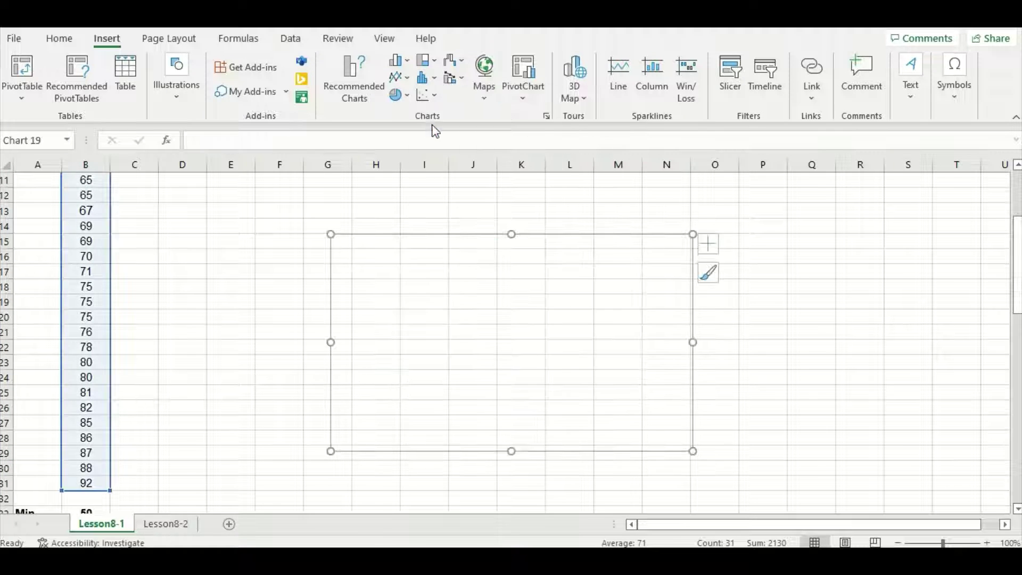
left_click(266, 255)
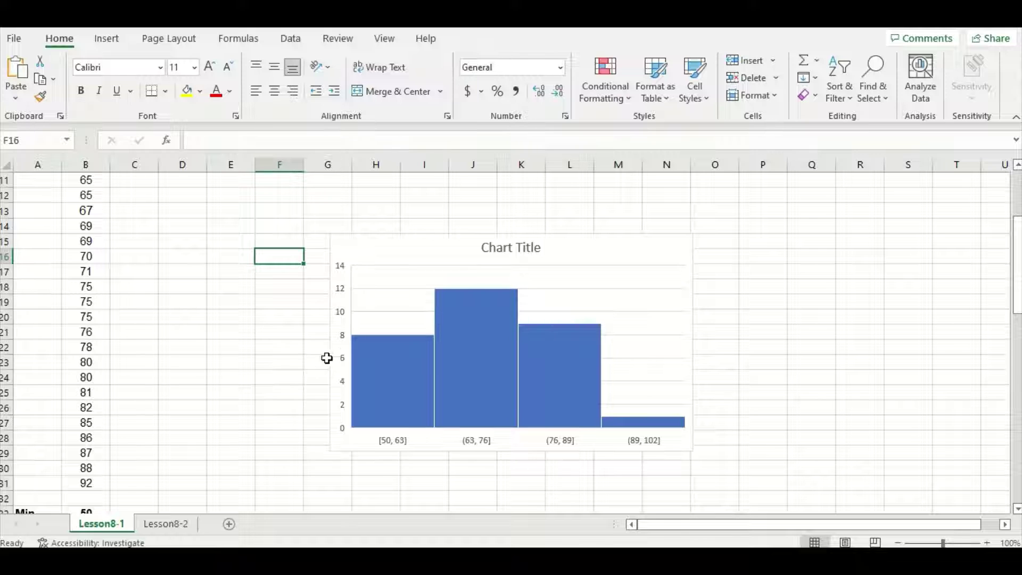
Step: Turn on axis titles for the histogram from the Chart Elements list
left_click(587, 258)
left_click(709, 244)
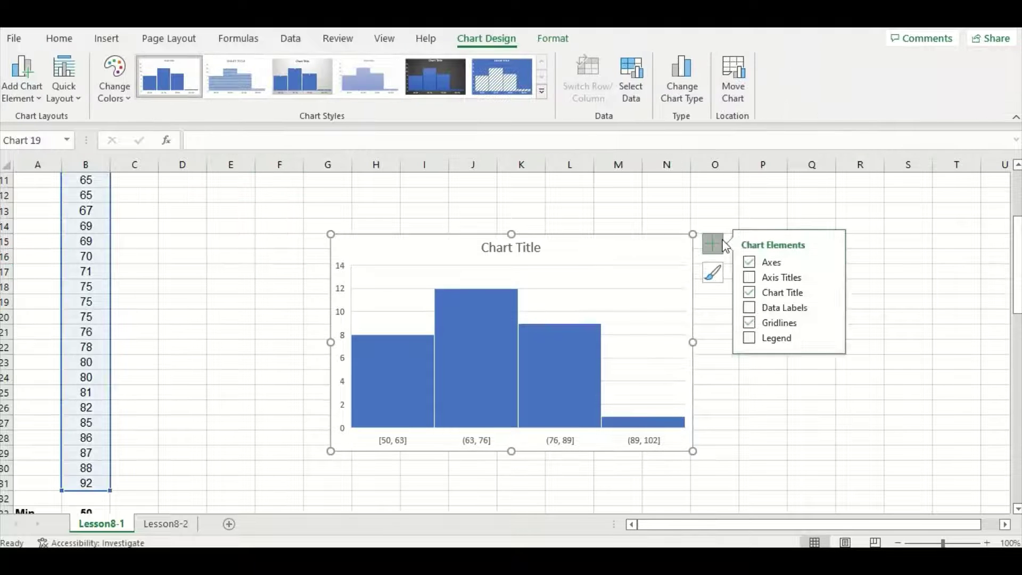
left_click(749, 277)
left_click(764, 390)
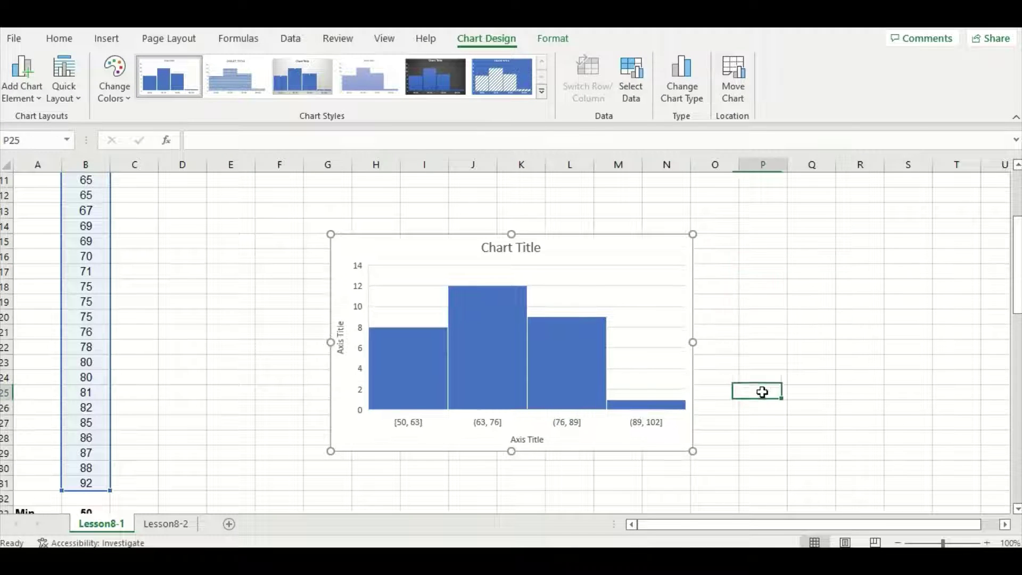
Step: Replace the placeholder chart title with 'Exam Score Distribution'
left_click(531, 249)
triple_click(531, 249)
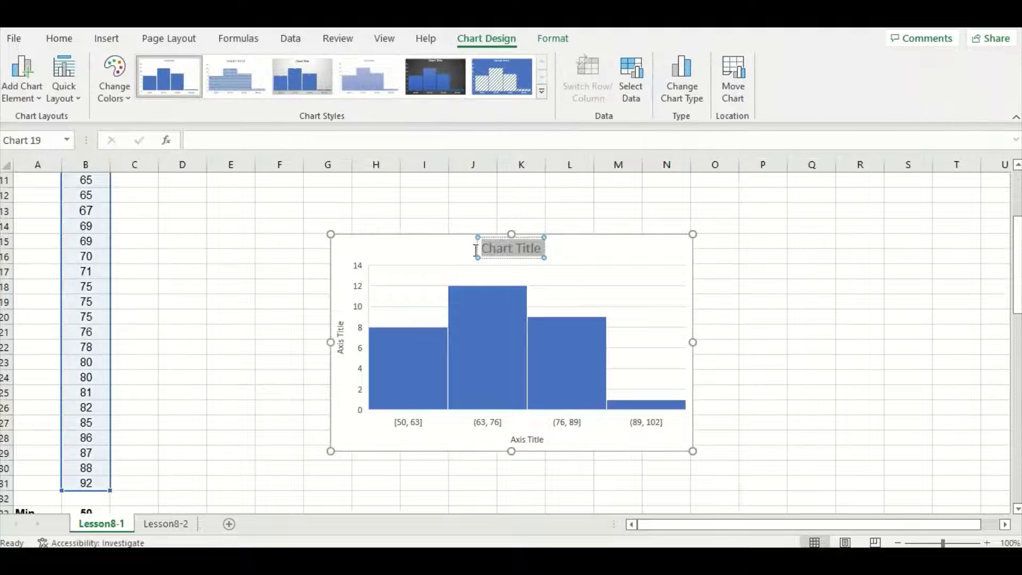
key("Delete")
type("Exam Score")
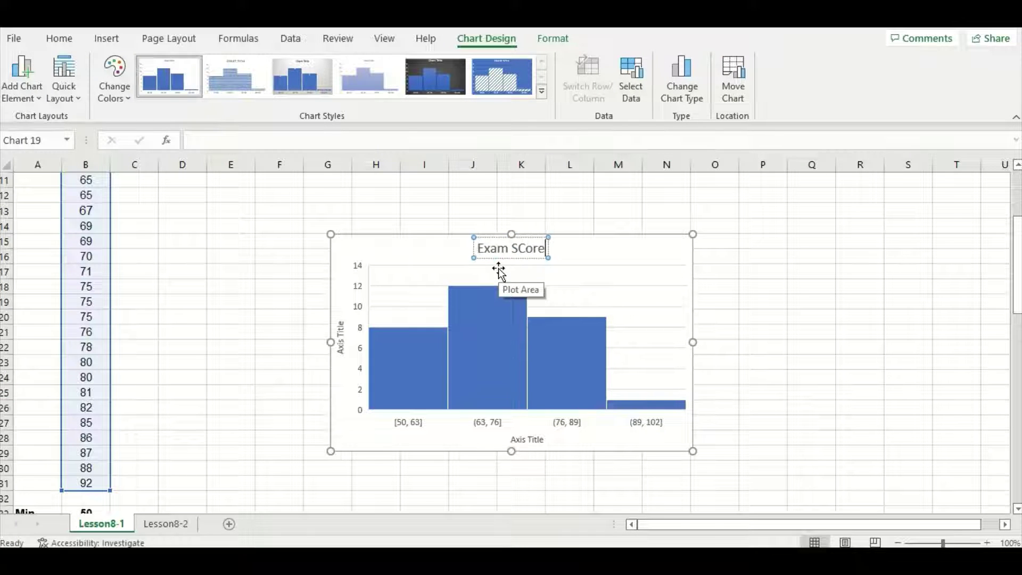
key("BackSpace")
key("BackSpace")
key("BackSpace")
type("ore D")
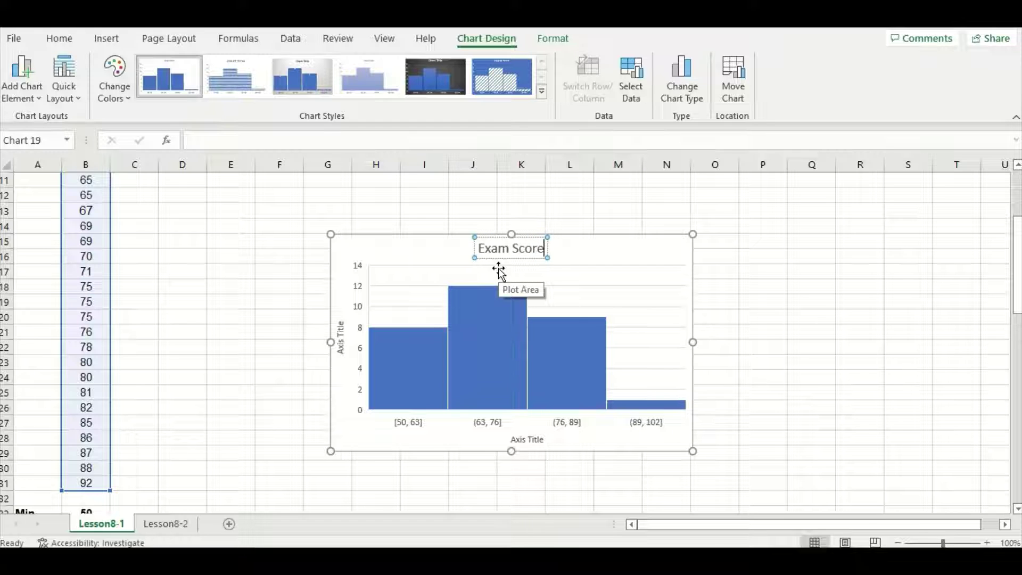
type("istribution")
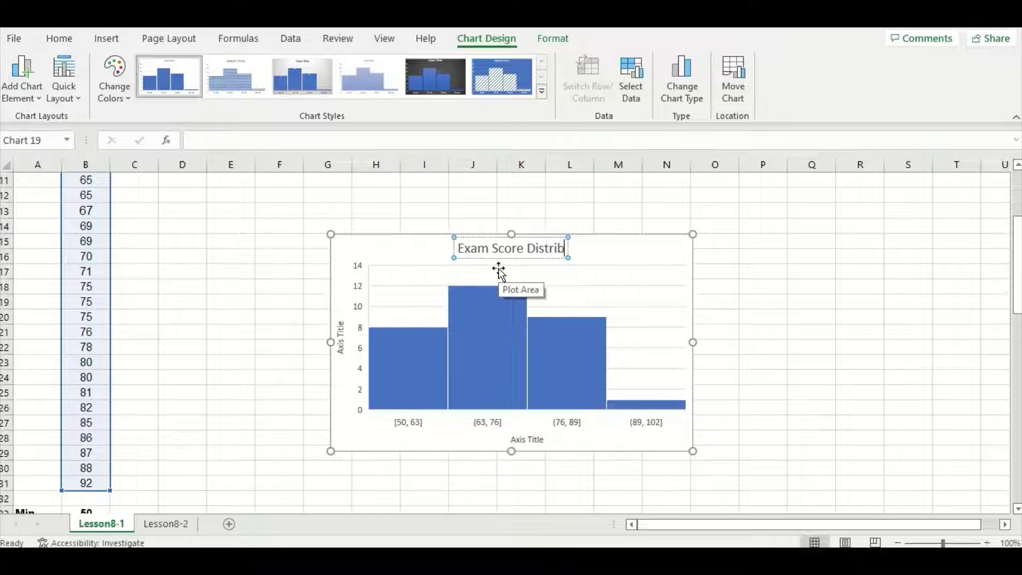
Step: Label the horizontal axis 'Score Range' and the vertical axis 'Count'
left_click(519, 440)
left_click_drag(543, 440, 519, 439)
key("BackSpace")
key("BackSpace")
key("BackSpace")
type("Score Range")
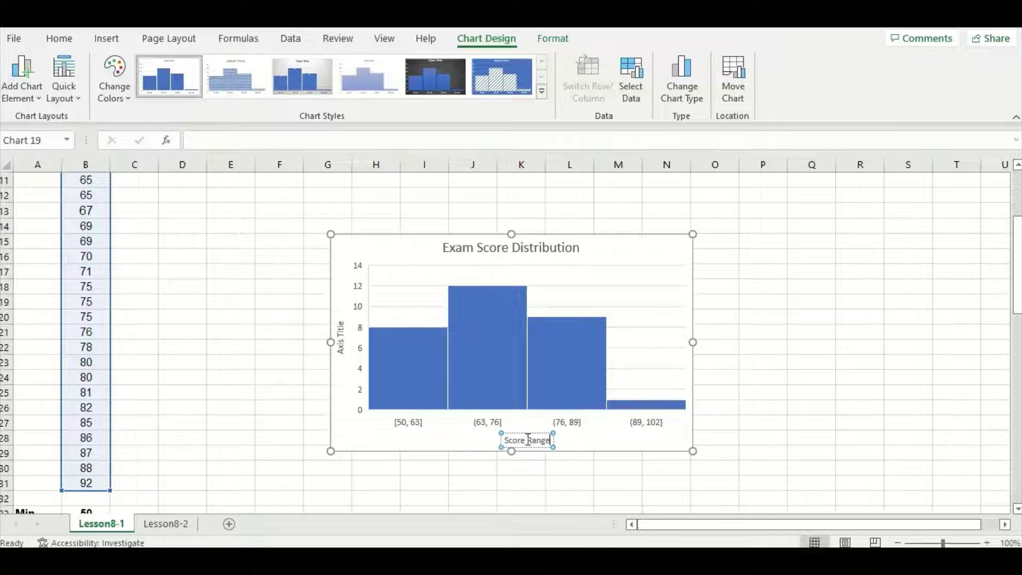
left_click(341, 336)
left_click_drag(341, 320, 342, 364)
key("BackSpace")
type("Count")
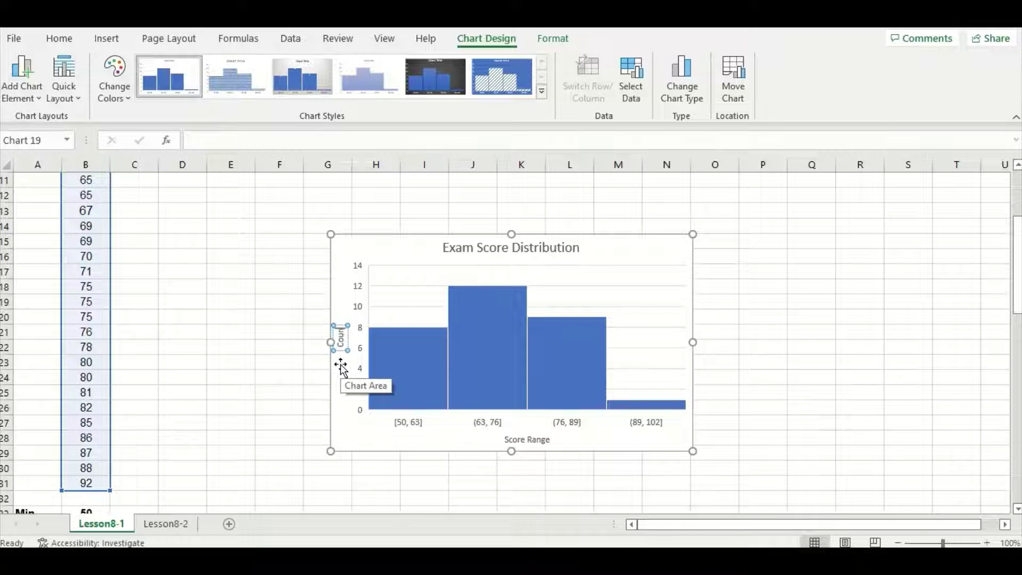
left_click(251, 348)
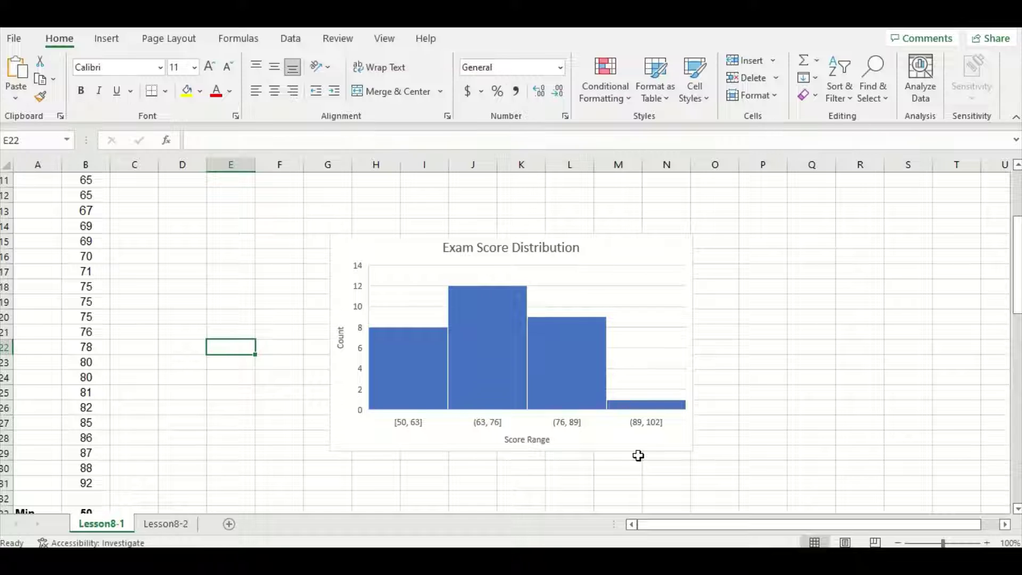
Step: Set the horizontal axis to a fixed bin width of 10, giving five bins from 50 to 100
right_click(570, 428)
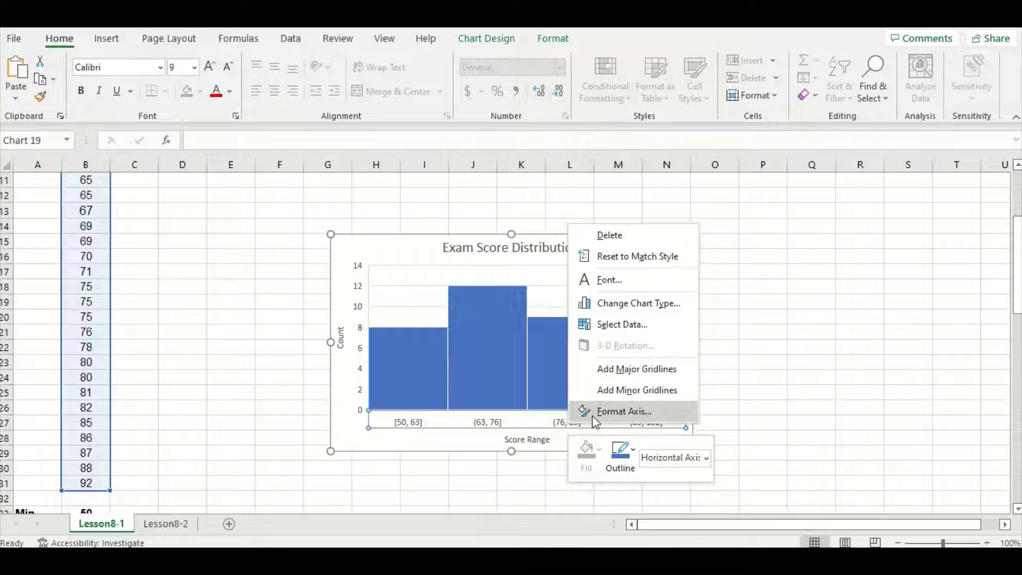
left_click(623, 411)
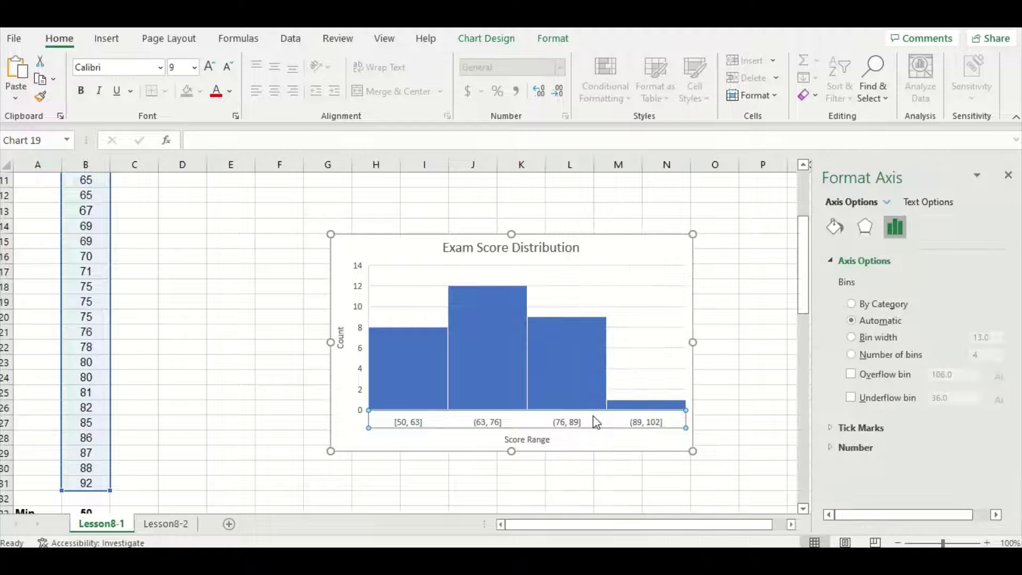
left_click(852, 340)
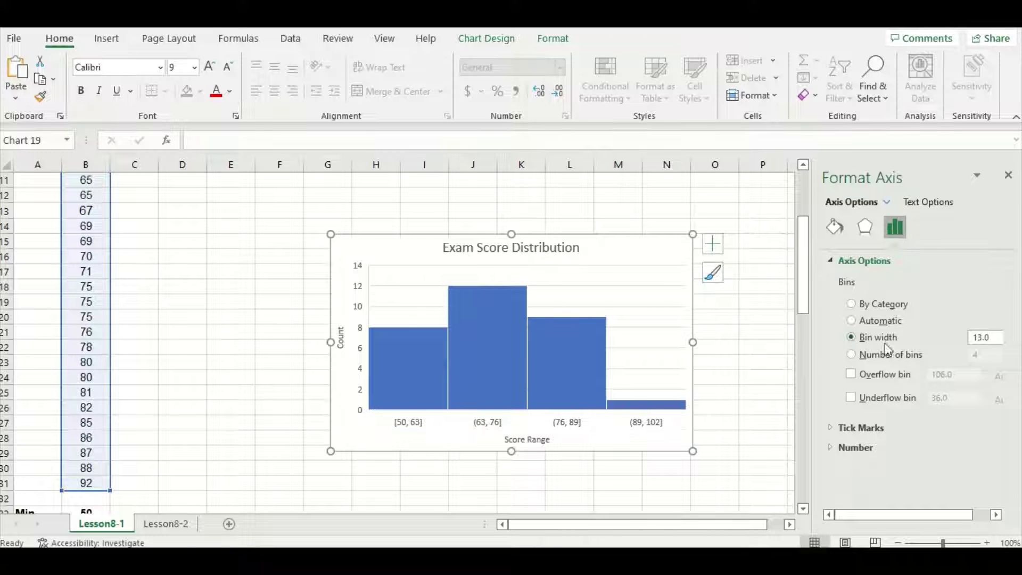
double_click(986, 344)
type("10")
key("Return")
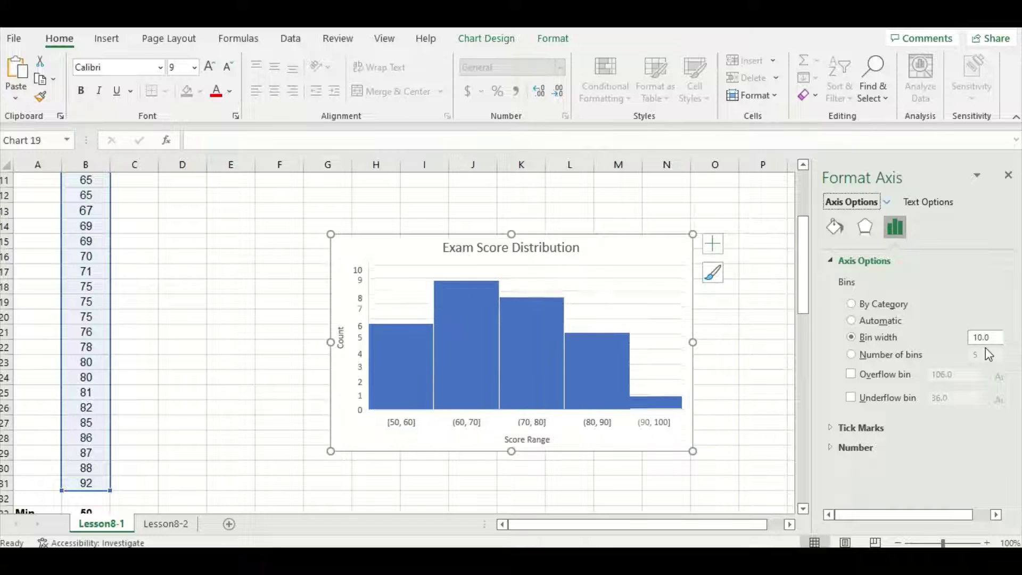
left_click(1009, 175)
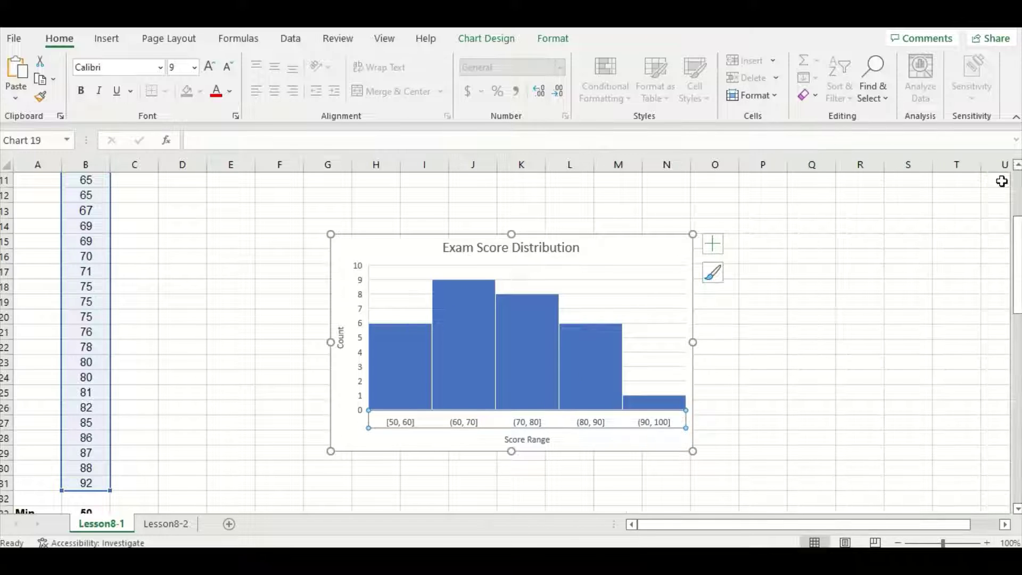
left_click(824, 375)
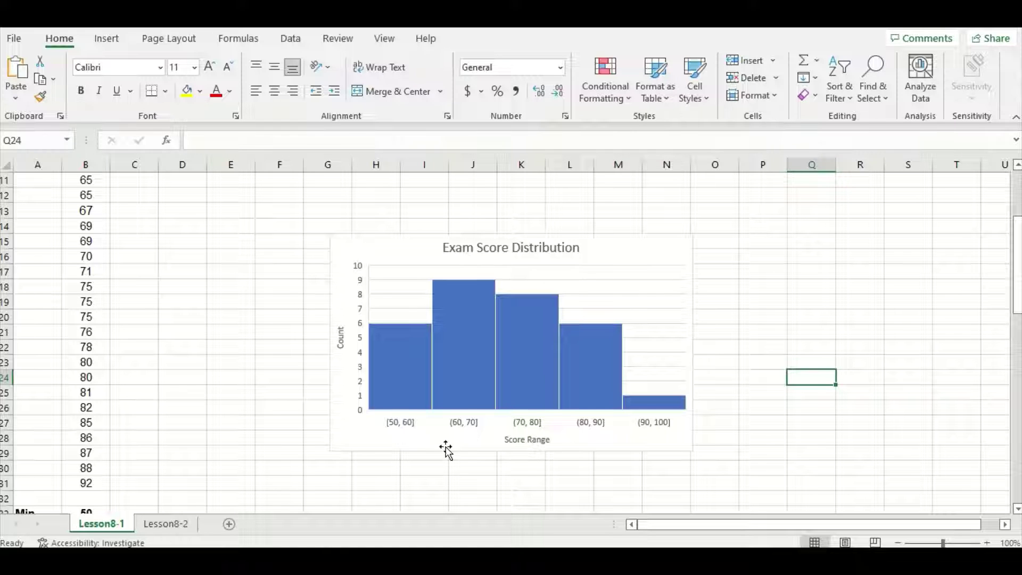
Step: Move the histogram up and highlight the five scores from 50 to 59 in the first bin
scroll(445, 448, "up", 4)
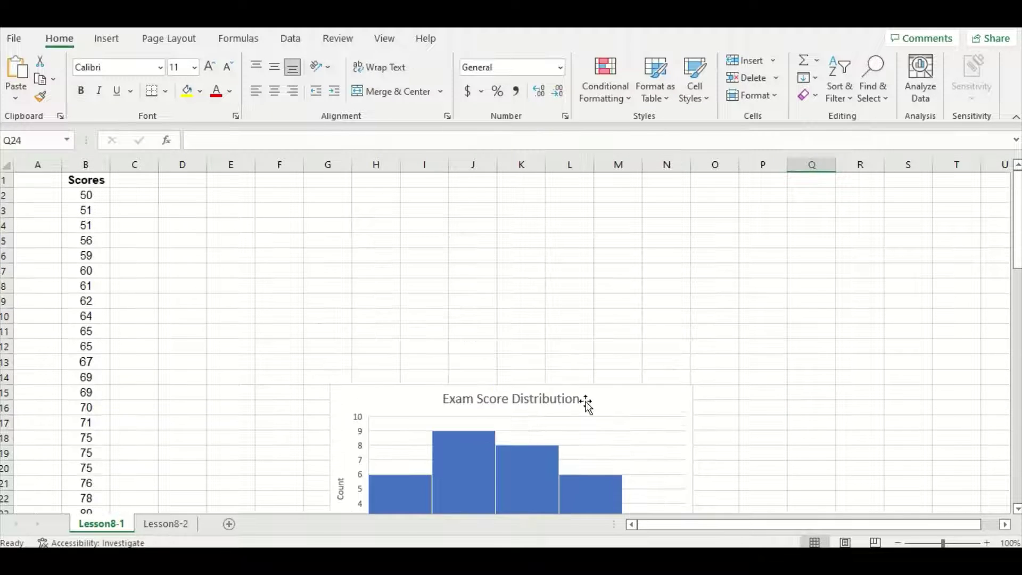
left_click_drag(586, 401, 482, 219)
left_click(440, 454)
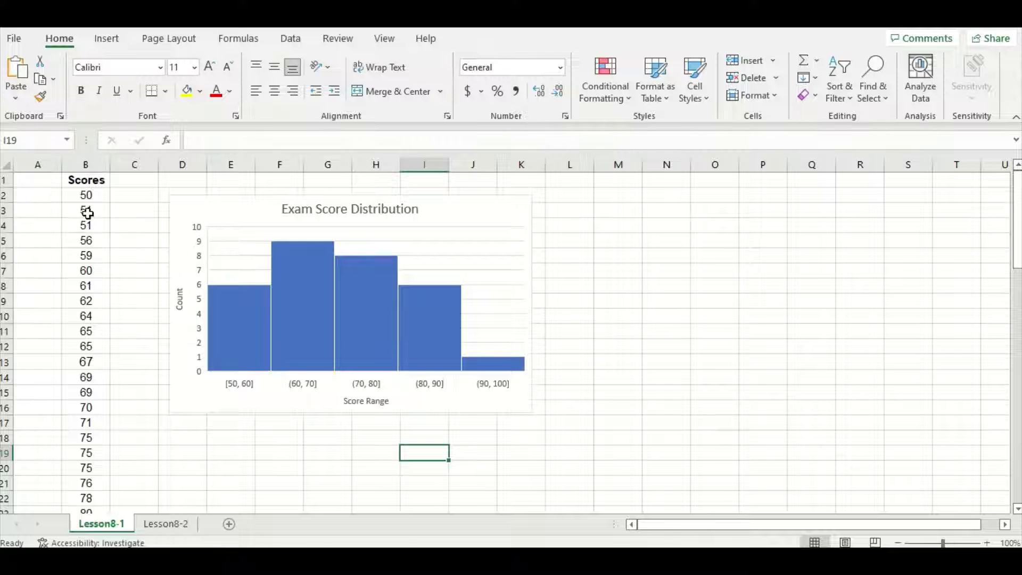
left_click_drag(95, 195, 98, 255)
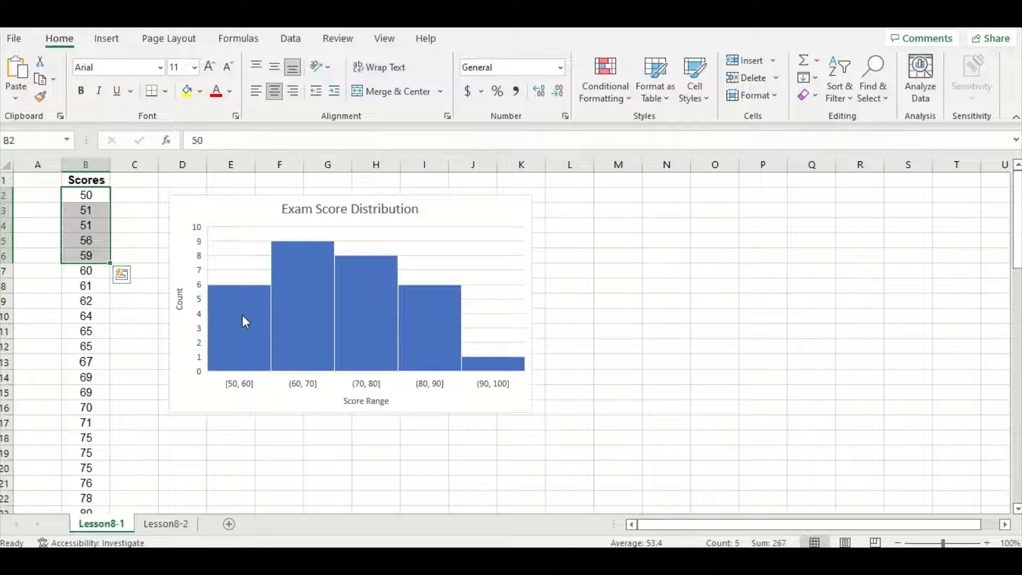
mouse_move(242, 316)
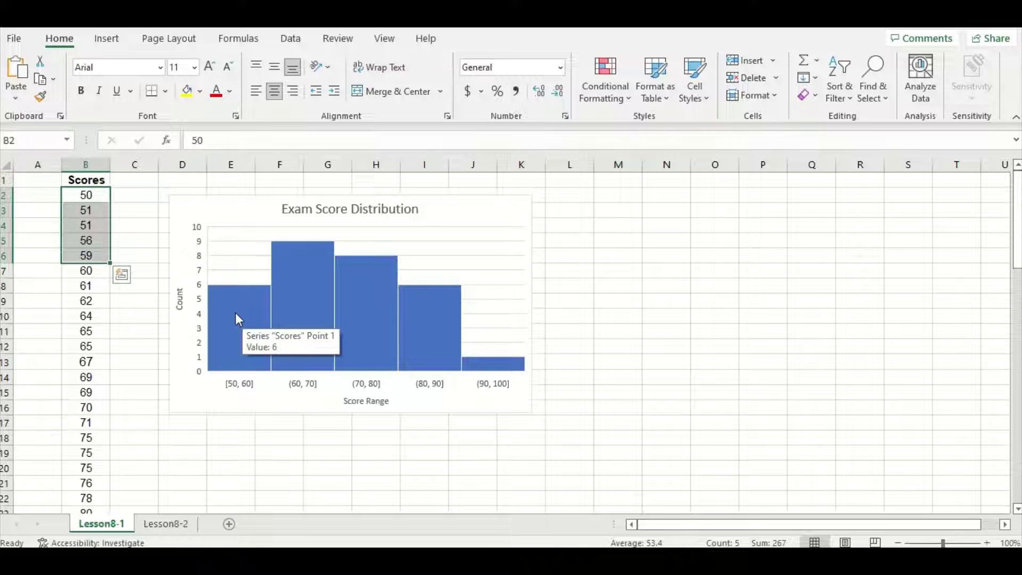
left_click(131, 241)
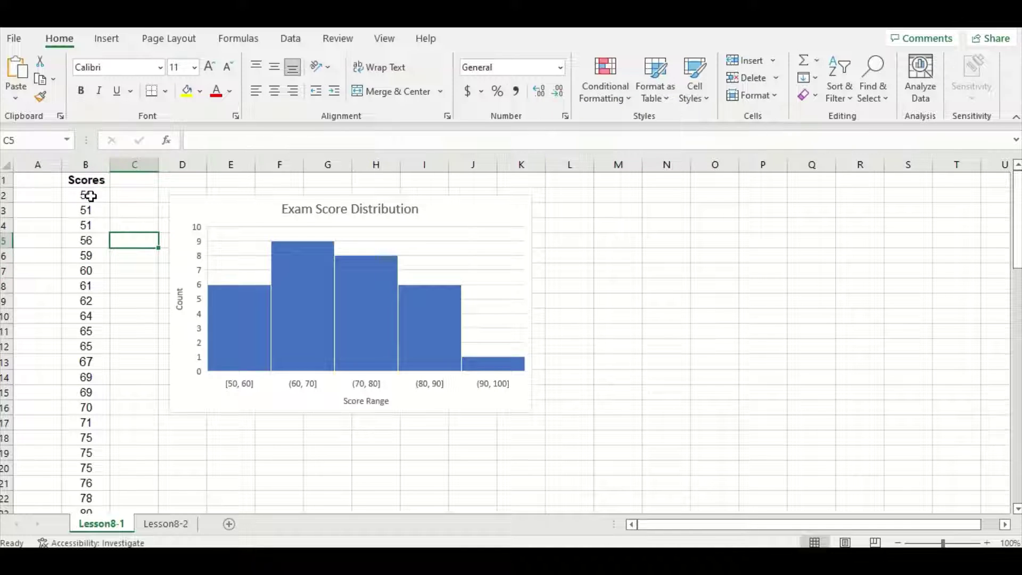
left_click_drag(90, 196, 96, 268)
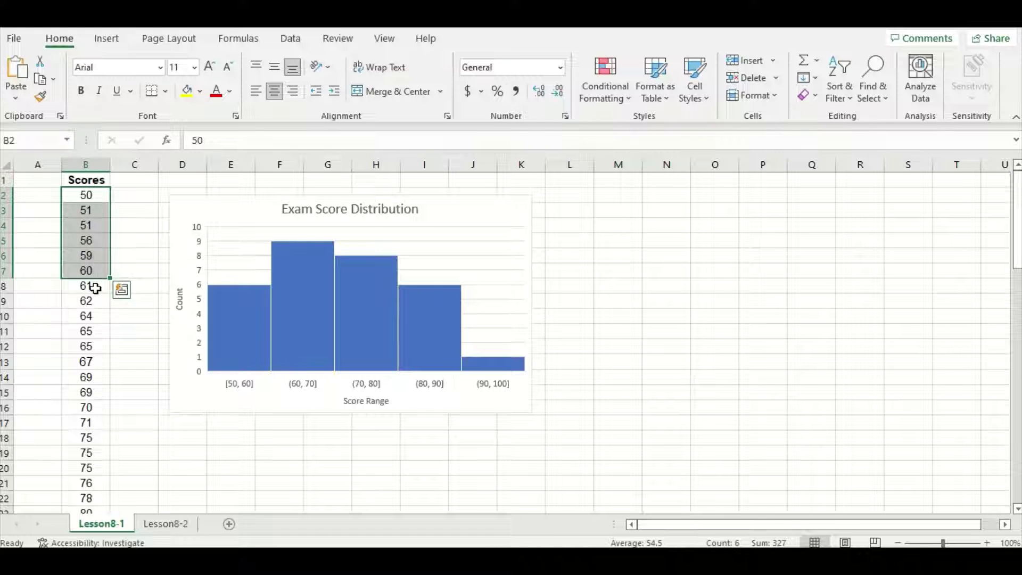
Step: Change cell B8 from 61 to 60 and check the first bar now counts 7
left_click(93, 286)
left_click(220, 142)
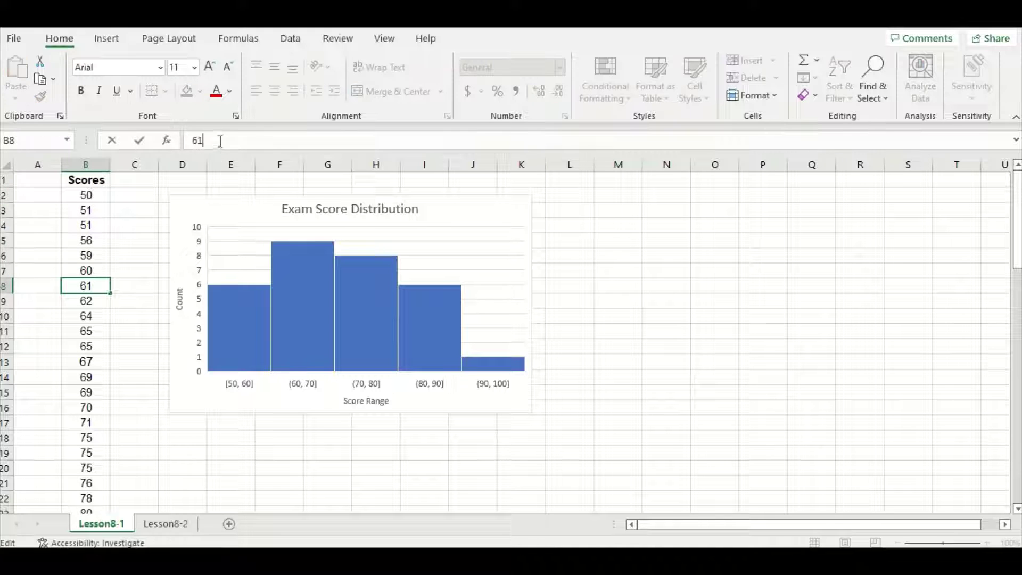
key("BackSpace")
type("0")
key("Return")
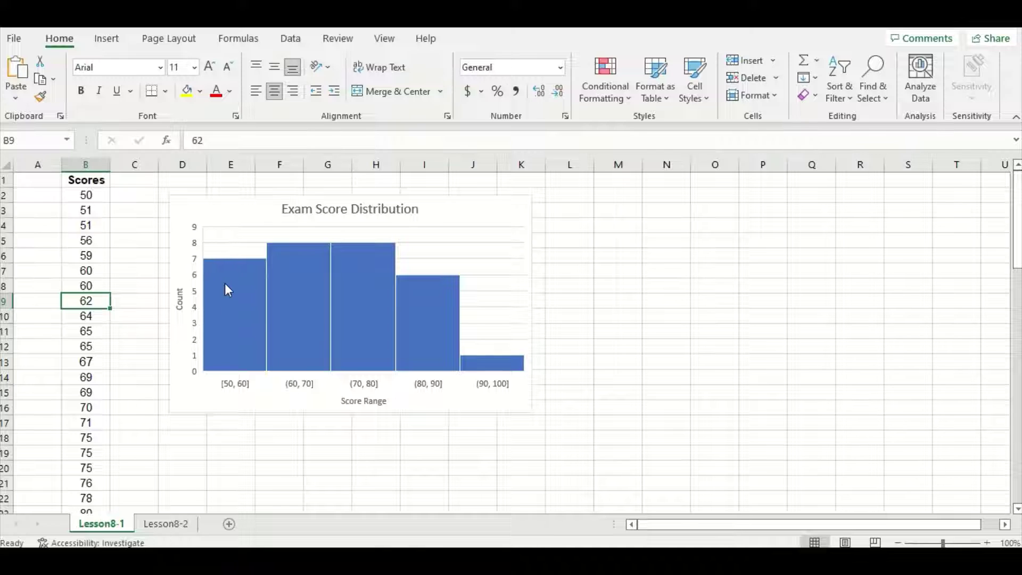
mouse_move(228, 289)
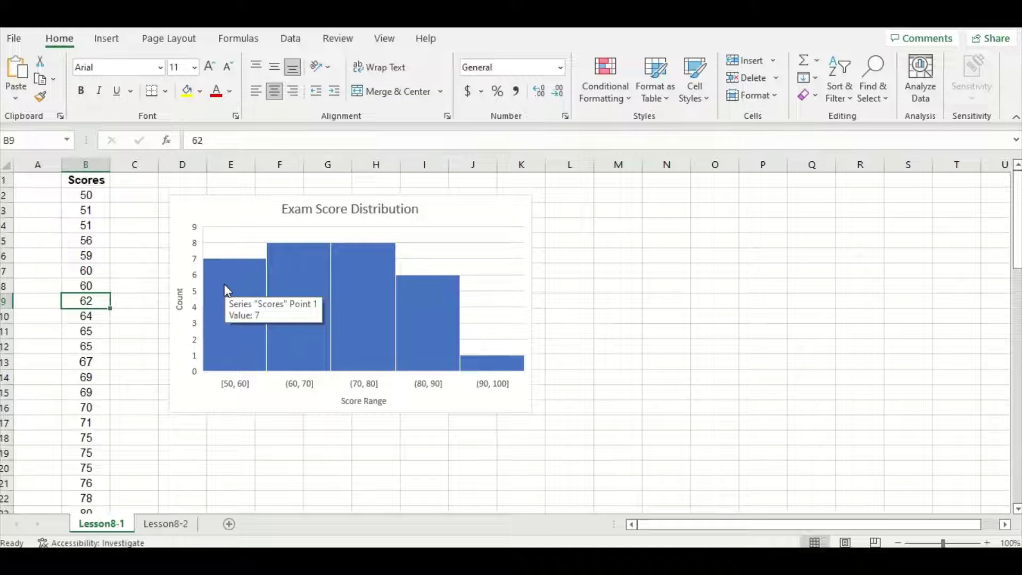
Step: Copy the histogram, paste it at cell L5 and drag the copy up beside the original
left_click_drag(450, 210, 417, 209)
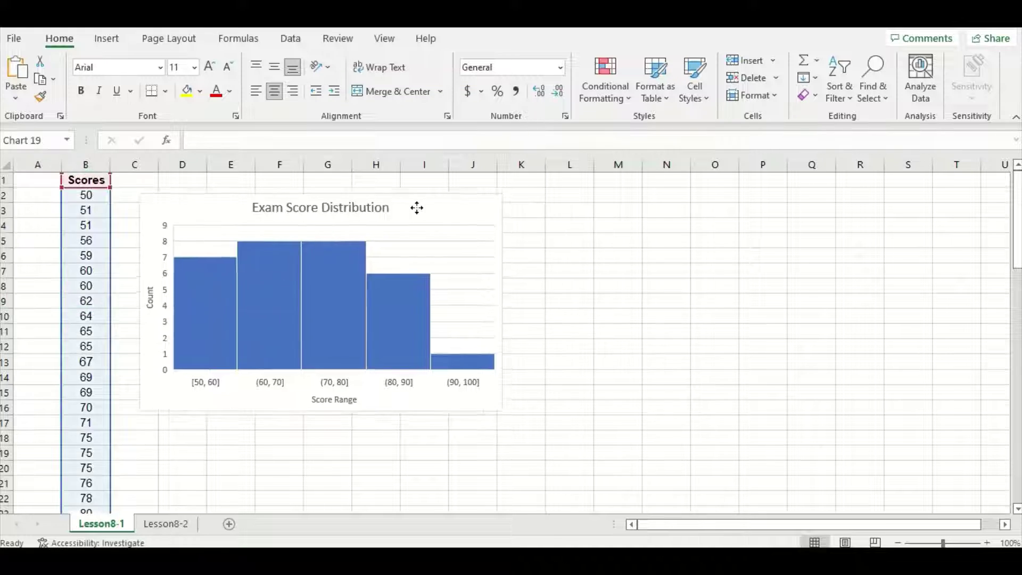
right_click(418, 210)
left_click(465, 163)
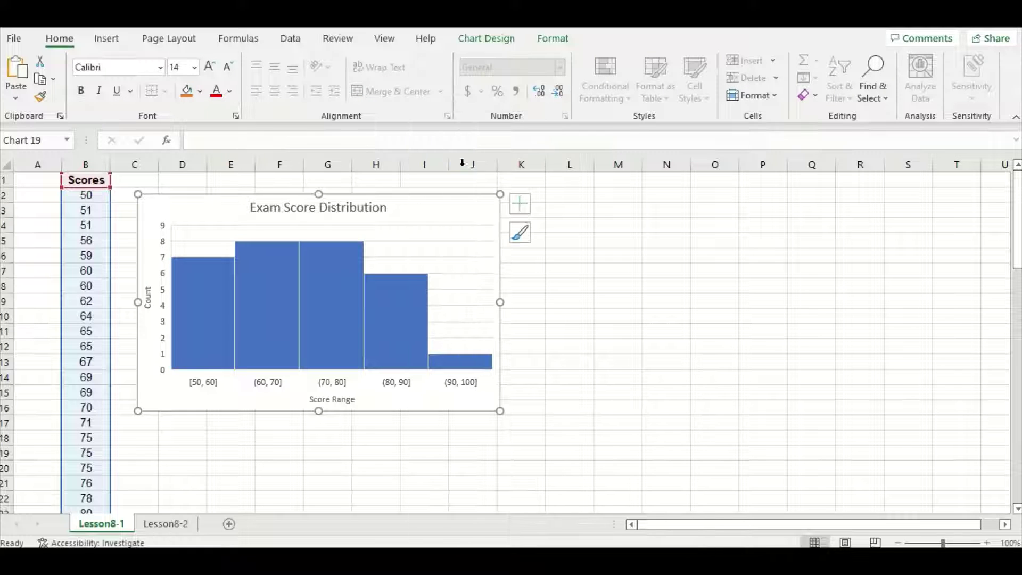
right_click(578, 235)
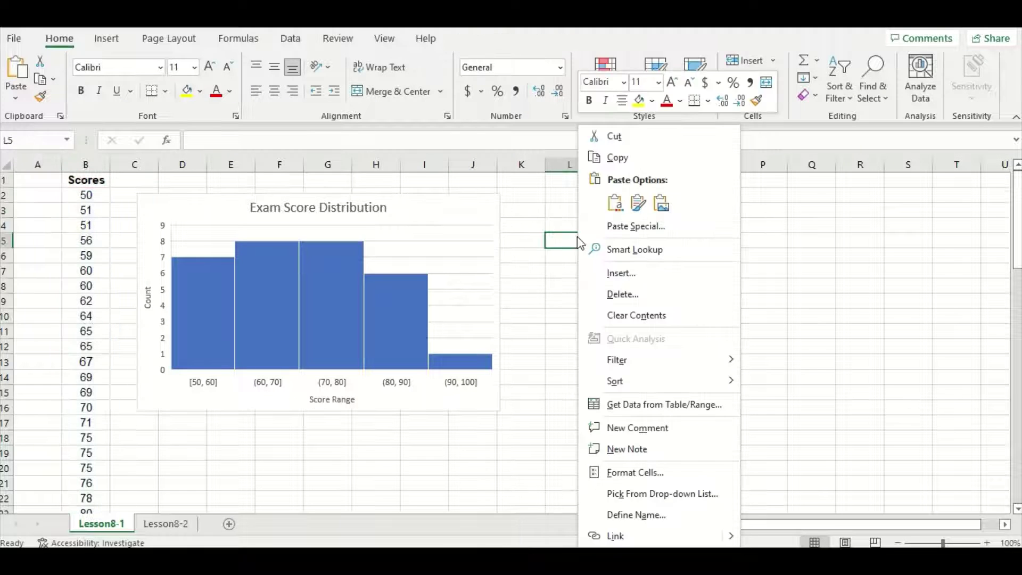
left_click(636, 204)
left_click_drag(632, 247, 604, 211)
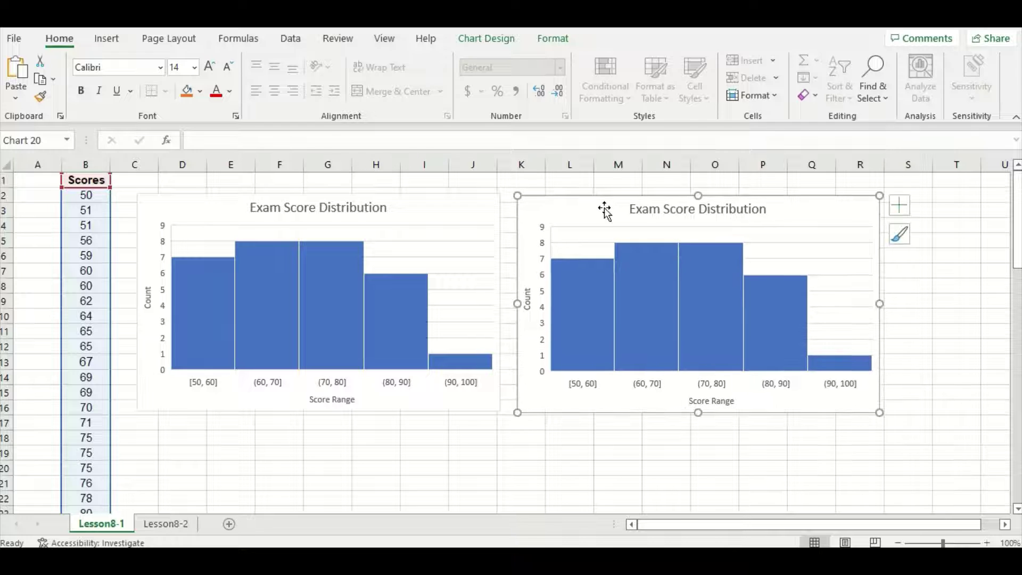
Step: Set the copied histogram's horizontal axis to 6 bins instead of a fixed width
right_click(778, 387)
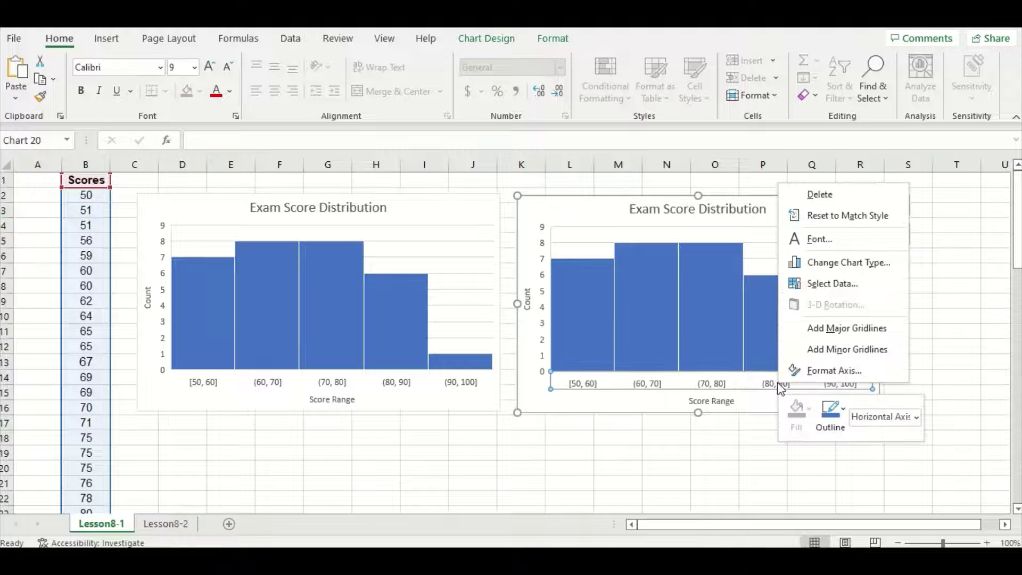
left_click(811, 378)
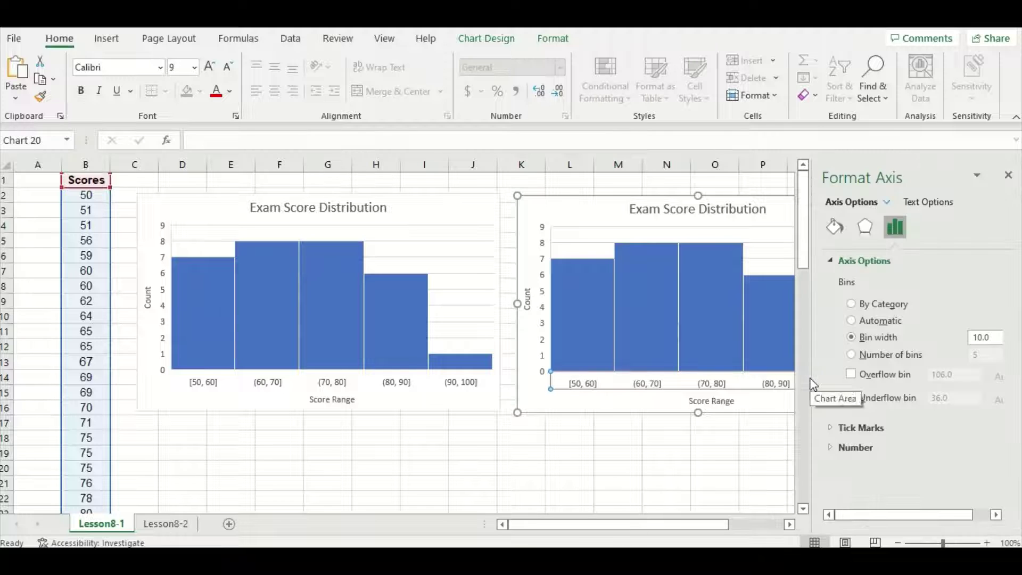
left_click(852, 356)
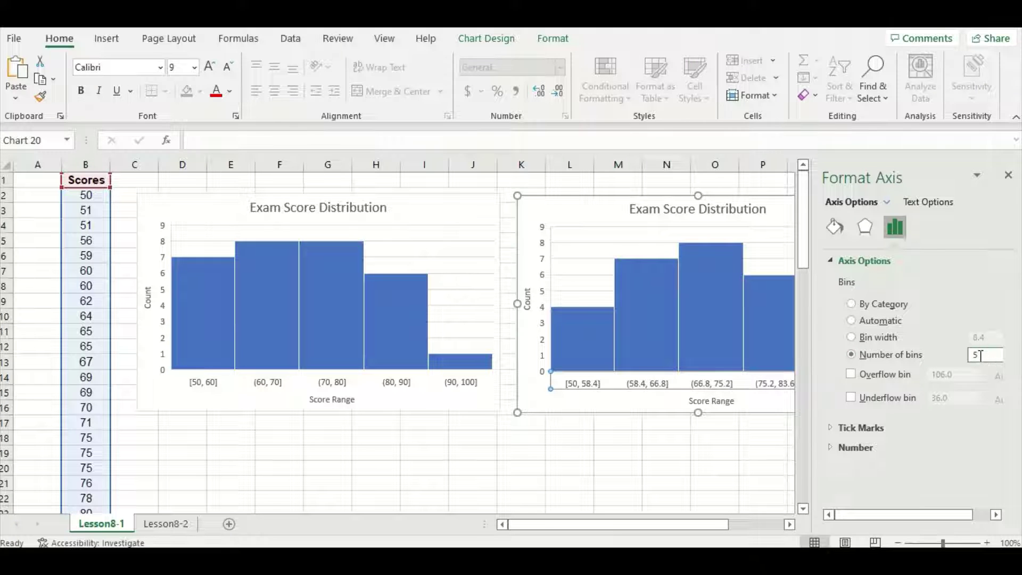
key("BackSpace")
type("6")
key("Return")
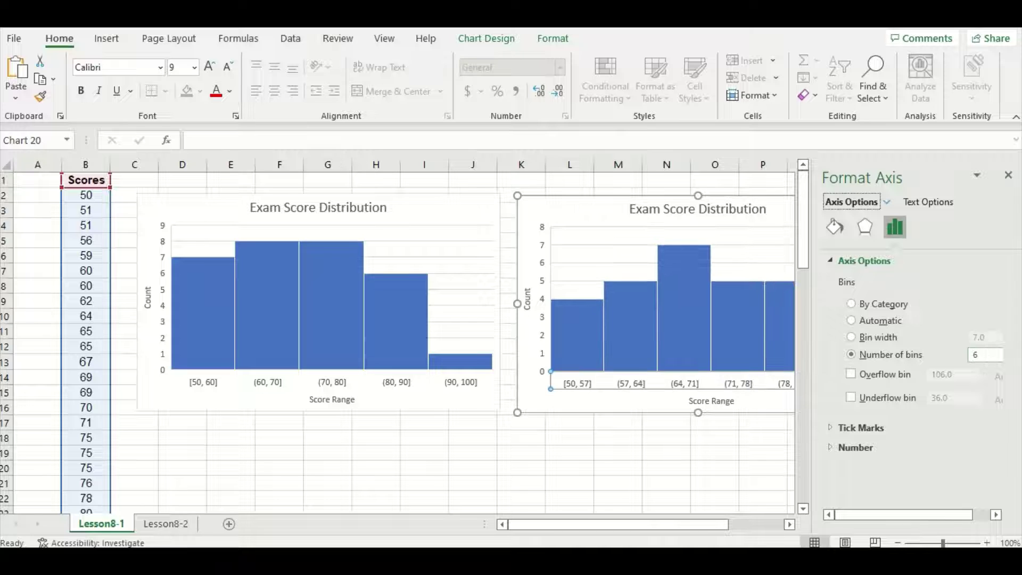
left_click(1008, 174)
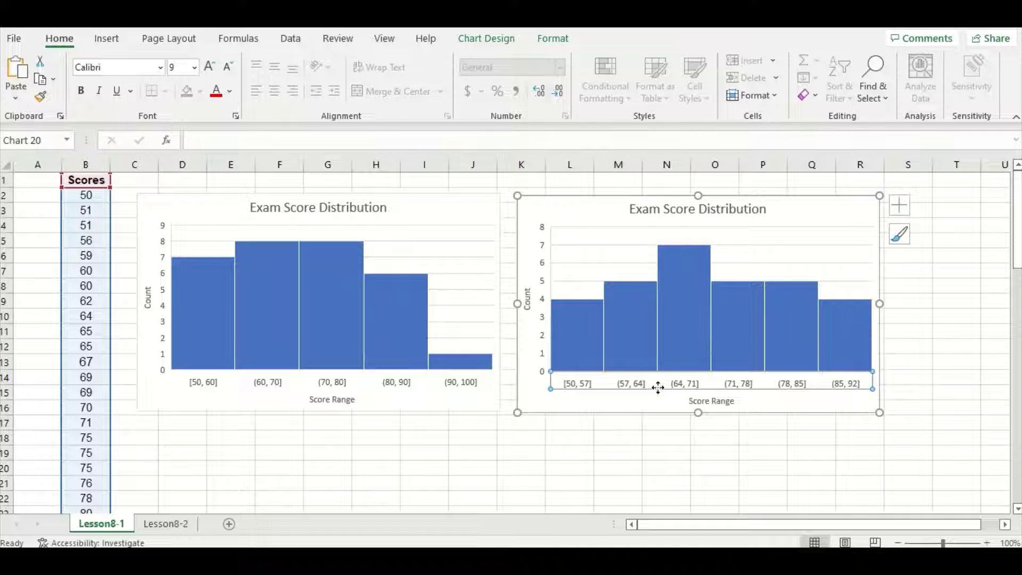
Step: Delete the duplicate histogram and change cell B2 from 50 to 49
left_click(819, 216)
key("Delete")
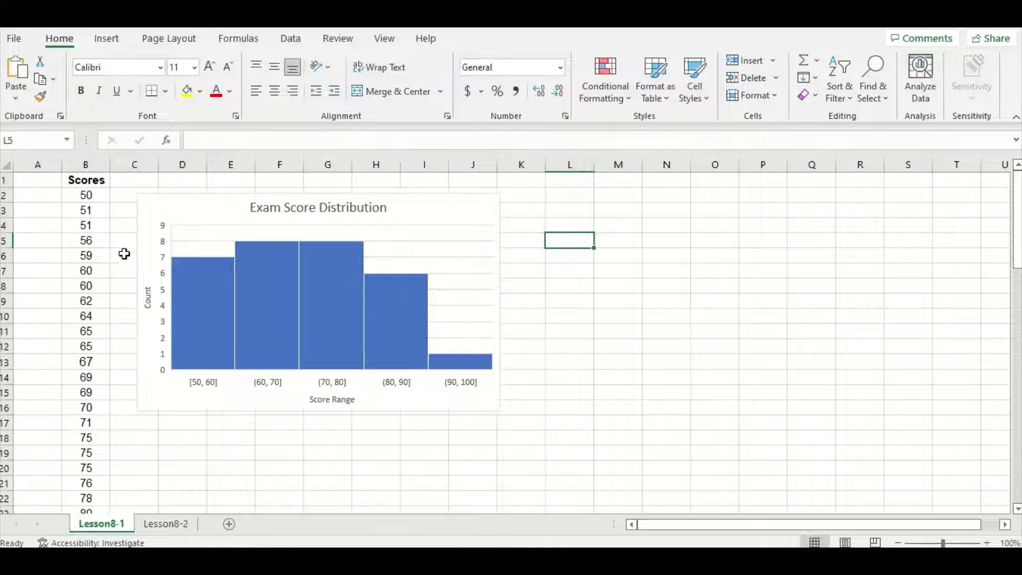
left_click(103, 197)
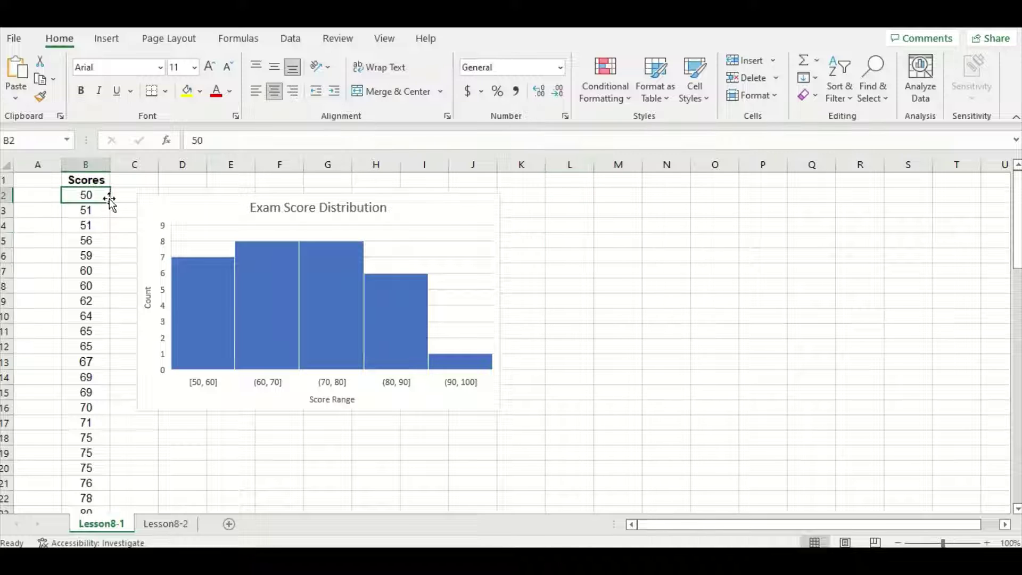
left_click(215, 141)
key("BackSpace")
key("BackSpace")
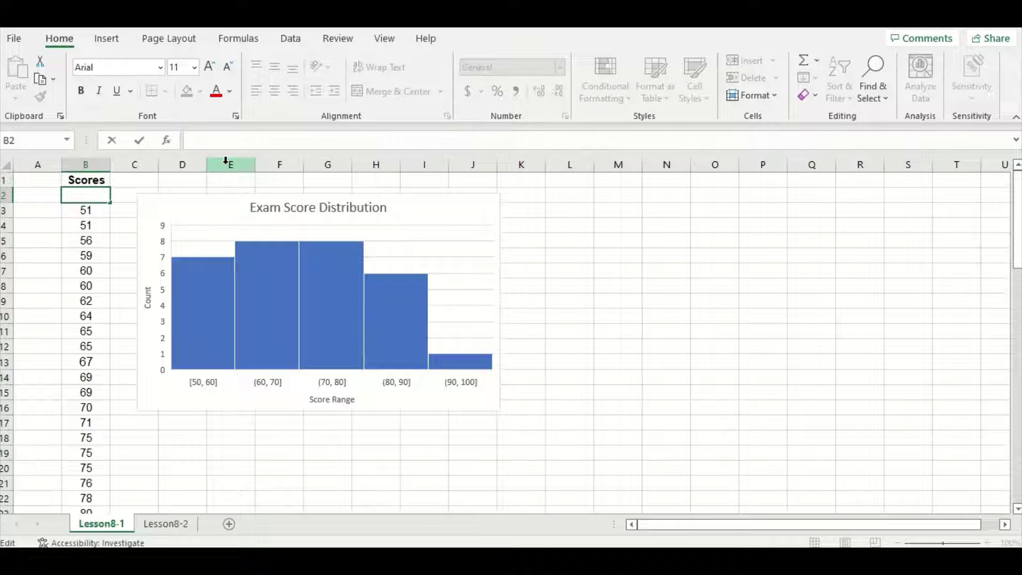
type("49")
key("Return")
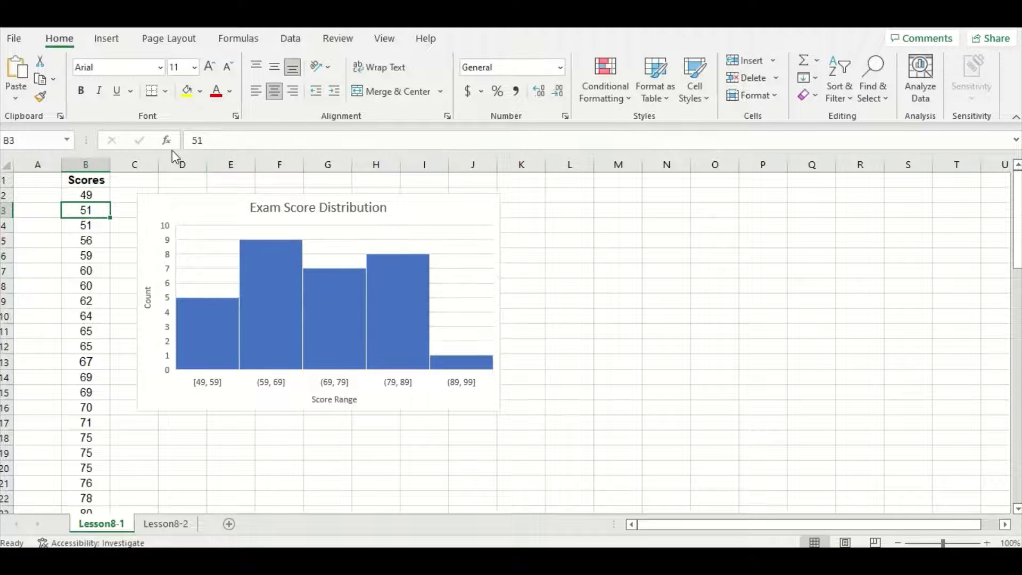
left_click(220, 452)
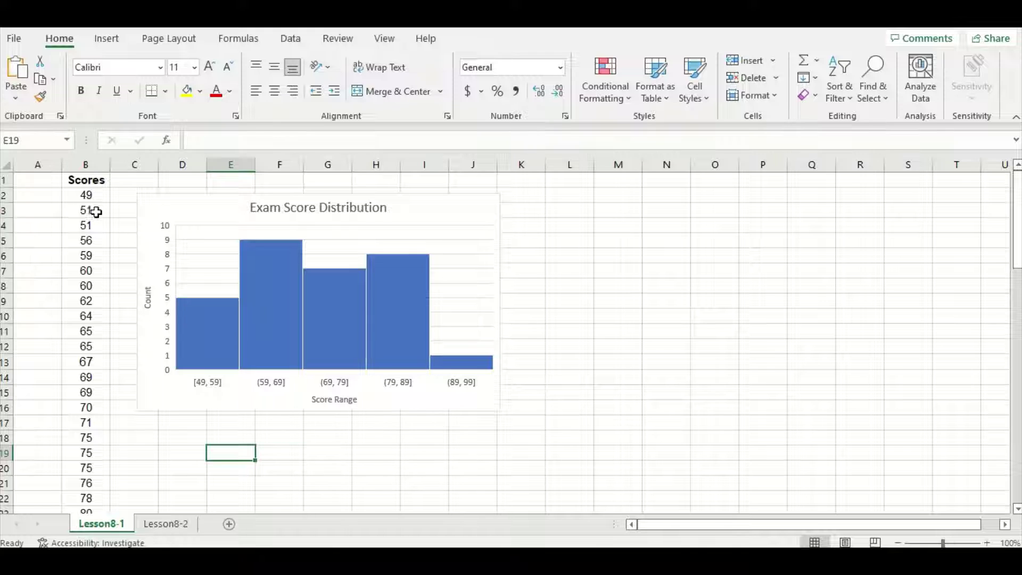
Step: Try 36 in cell B2, then restore its original value of 50
left_click(85, 195)
left_click(250, 140)
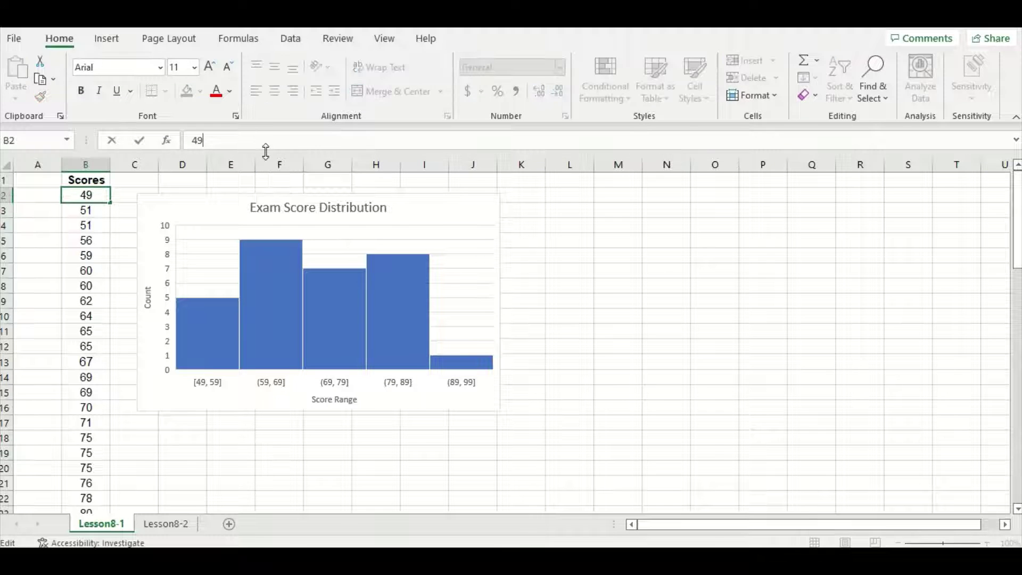
key("BackSpace")
key("BackSpace")
type("36")
key("Return")
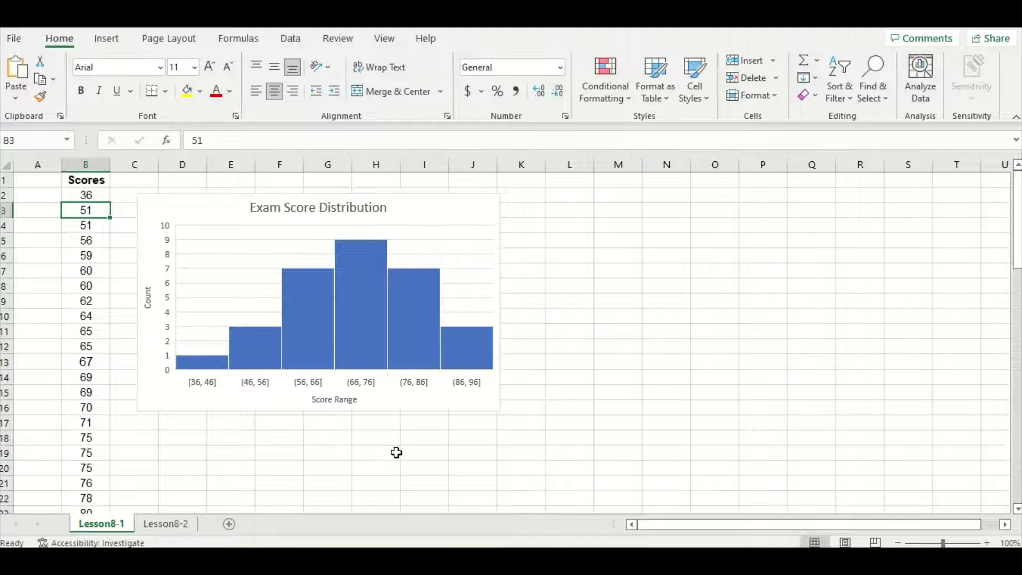
left_click(105, 195)
left_click(218, 144)
key("BackSpace")
key("BackSpace")
type("50")
key("Return")
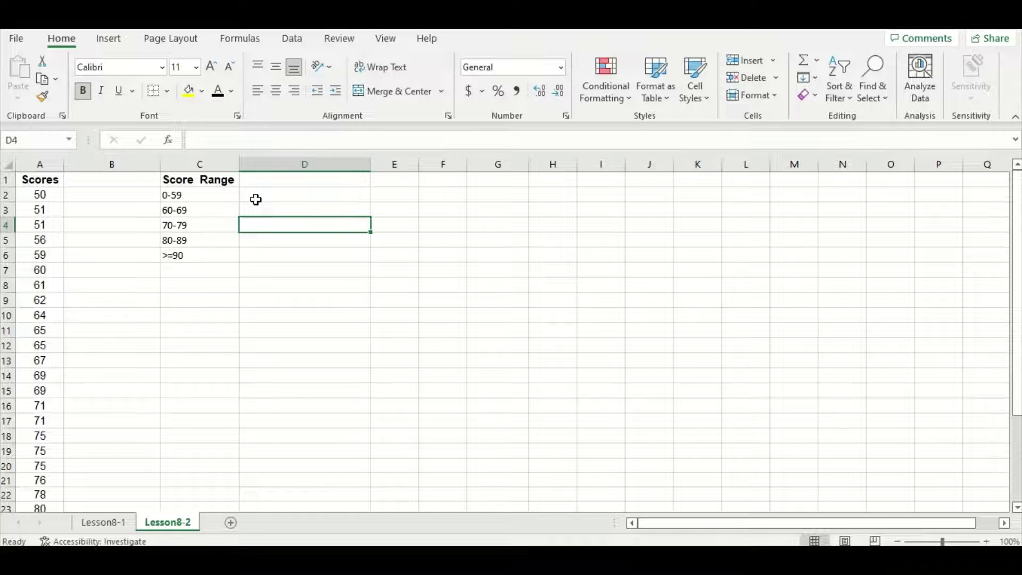
Step: Enter the header 'Bins Upper Limit' in B1 with 59, 69, 79 and 89 in B2:B5
left_click(126, 183)
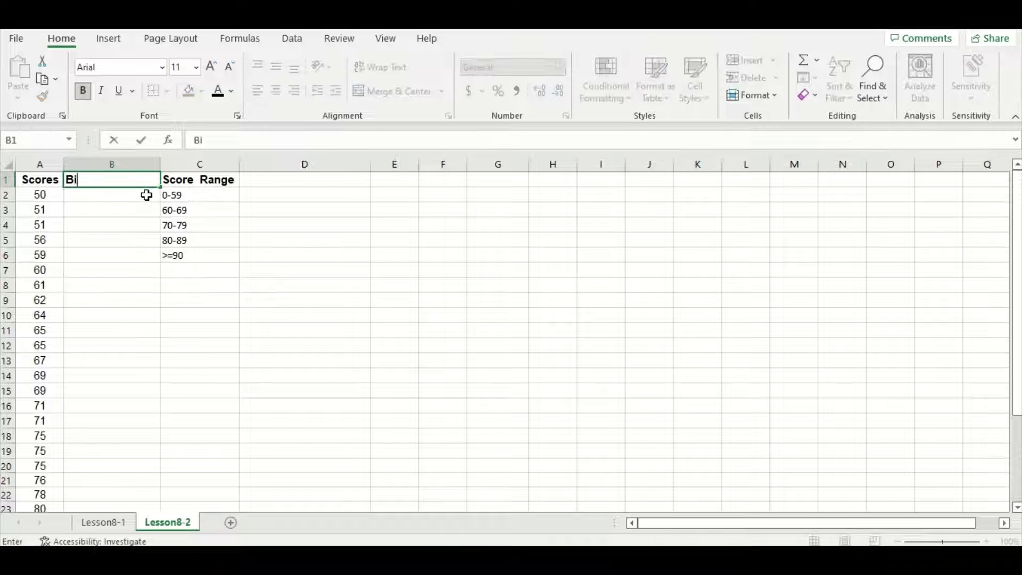
type("ns Upper L")
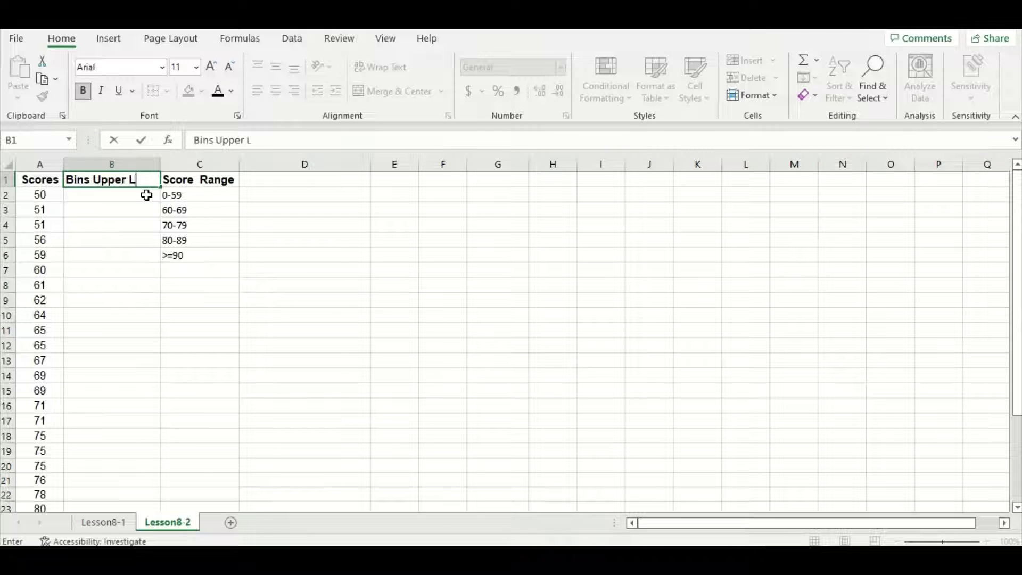
type("imit")
key("Return")
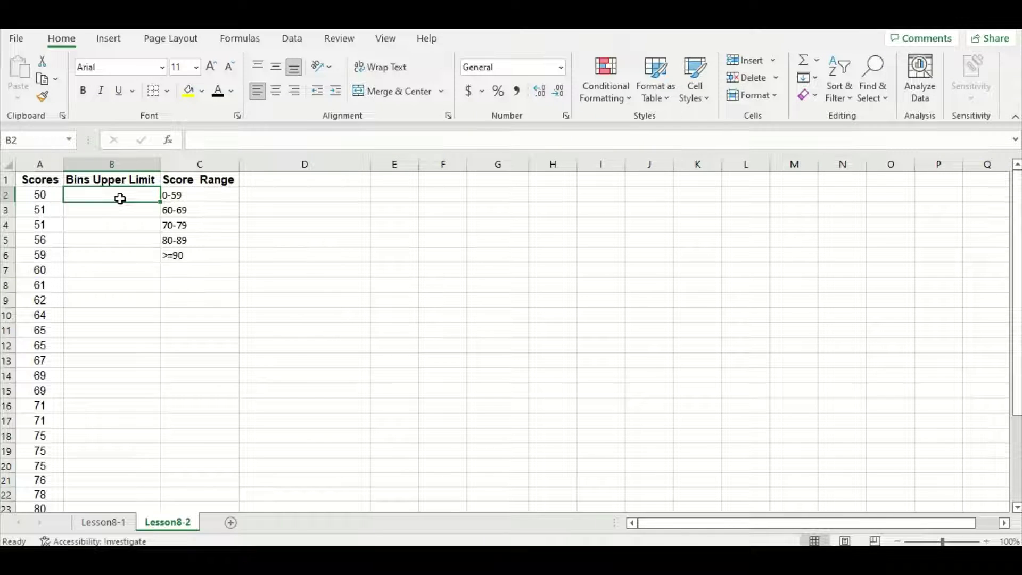
type("59")
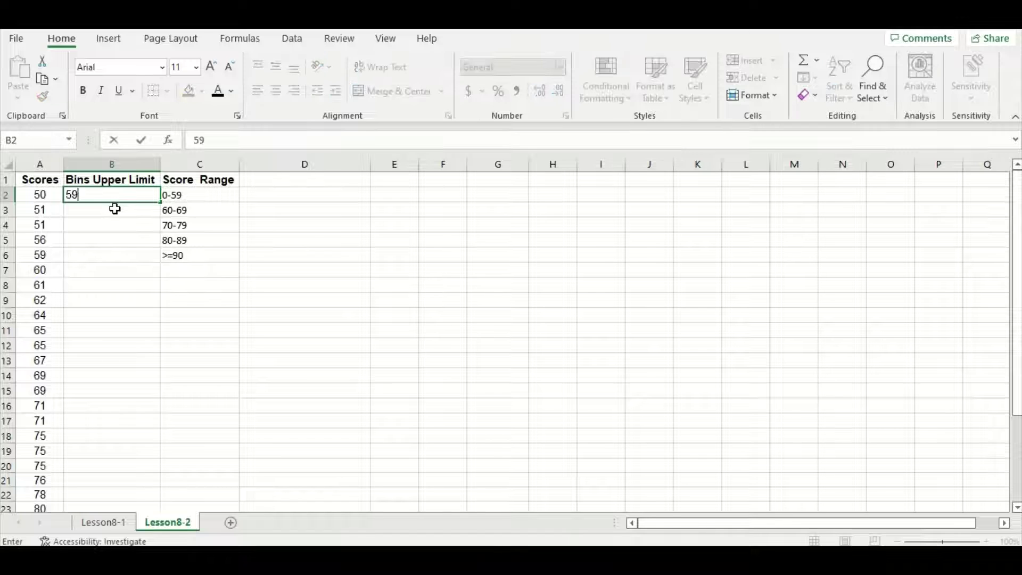
key("Return")
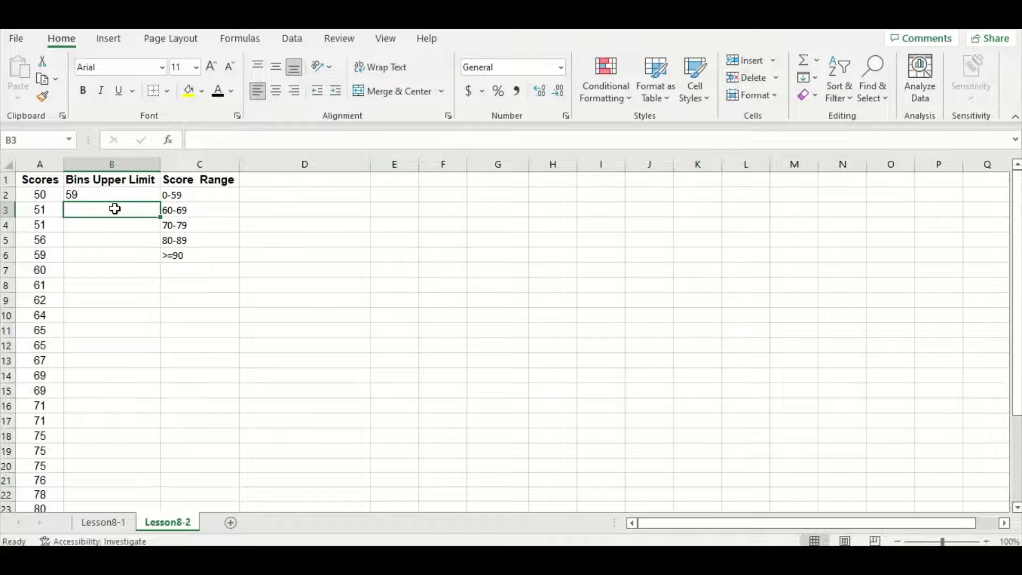
type("69")
key("Return")
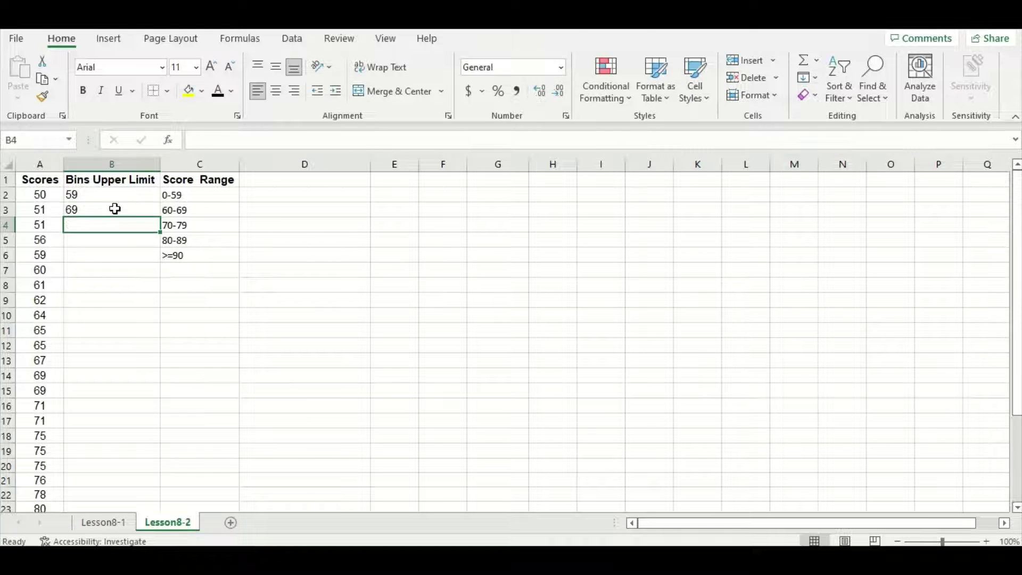
type("79")
key("Return")
type("89")
key("Return")
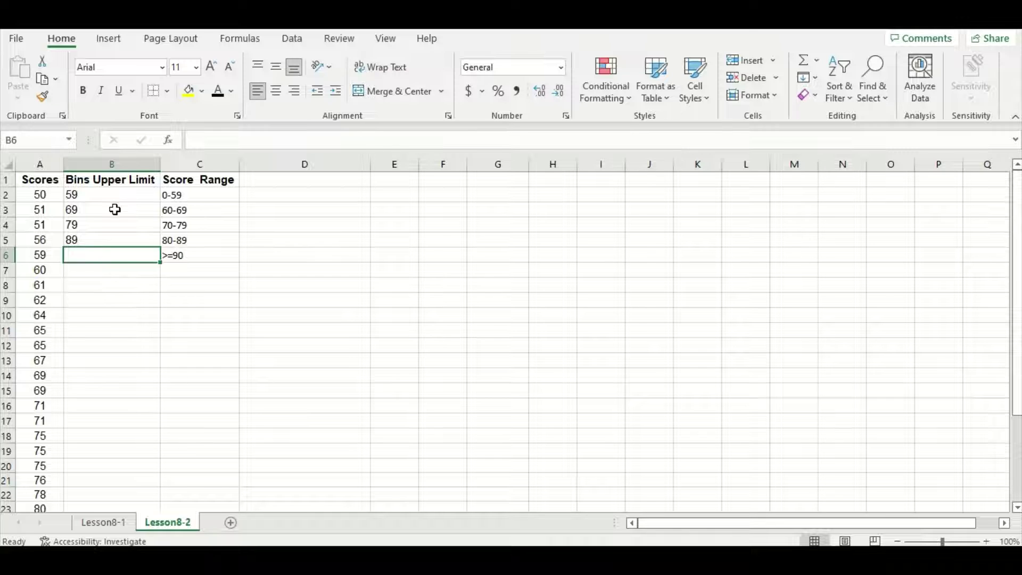
left_click(130, 296)
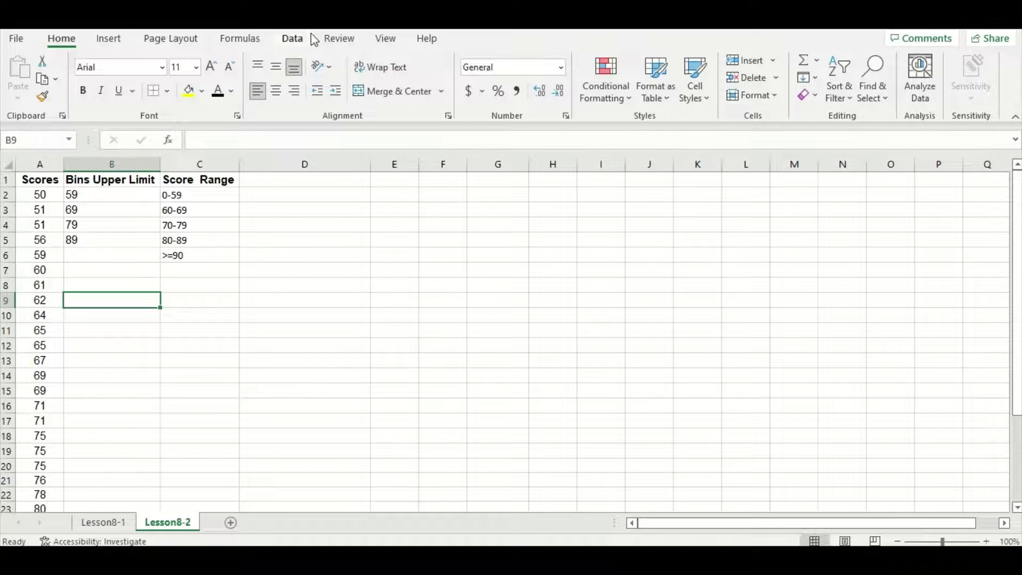
Step: Check under Excel Options > Add-ins that Analysis ToolPak is active, then return to the sheet
left_click(293, 39)
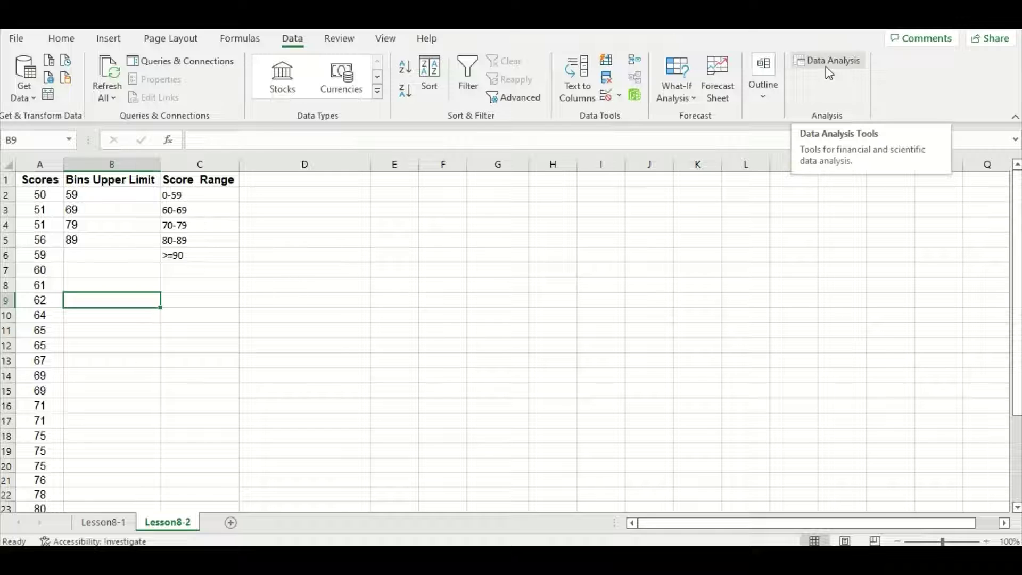
left_click(827, 74)
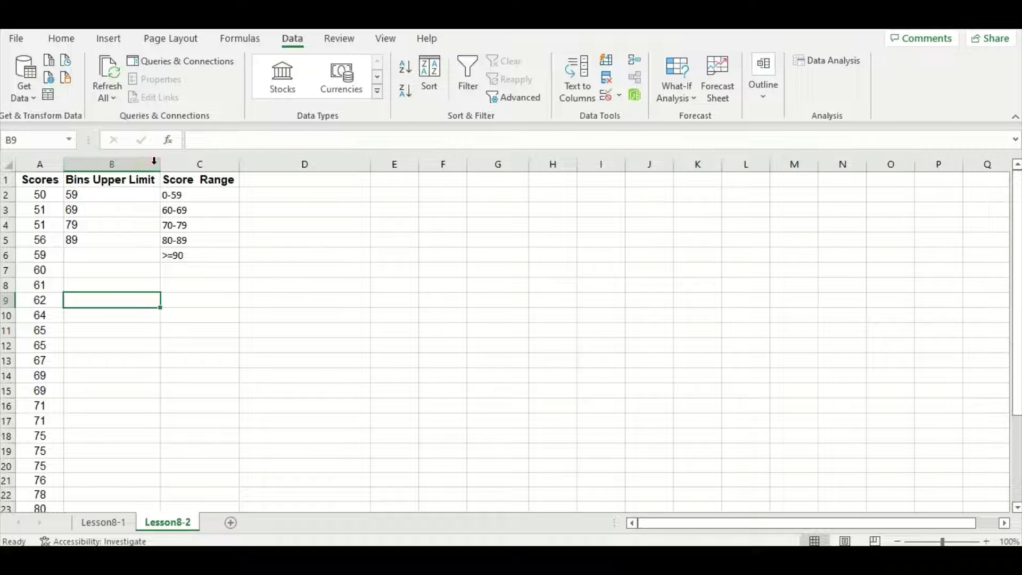
left_click(27, 39)
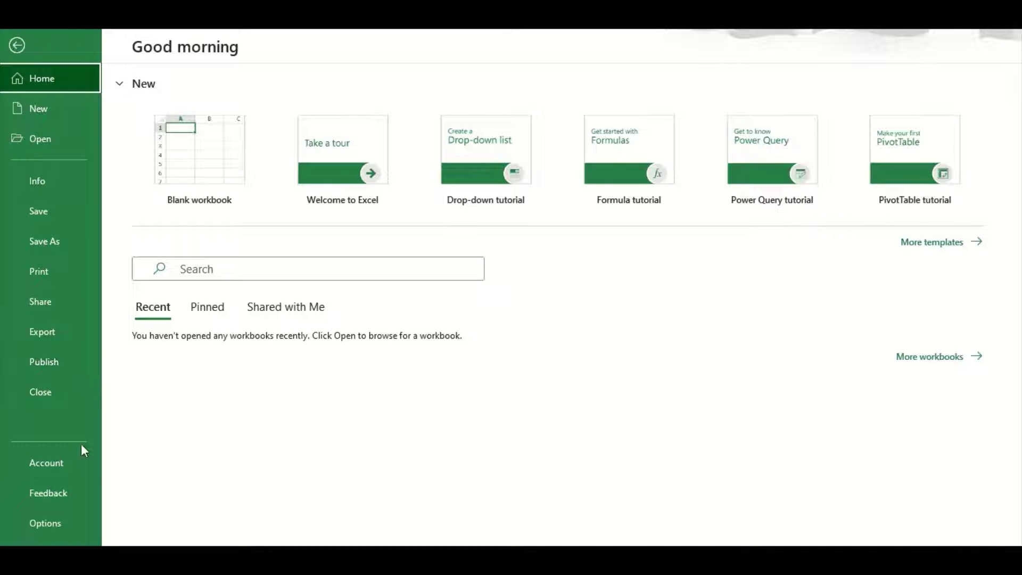
left_click(65, 524)
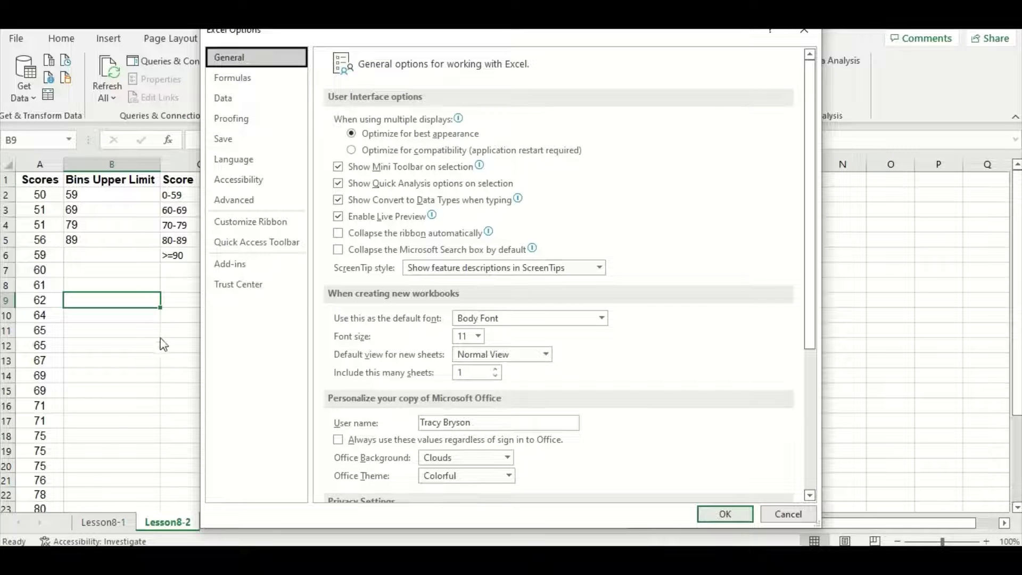
left_click(231, 266)
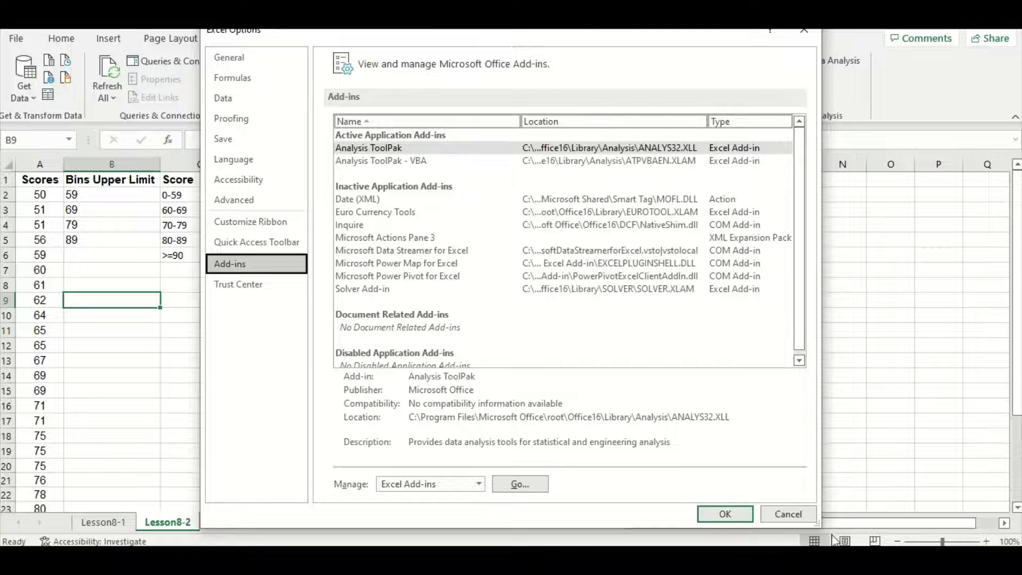
left_click(729, 515)
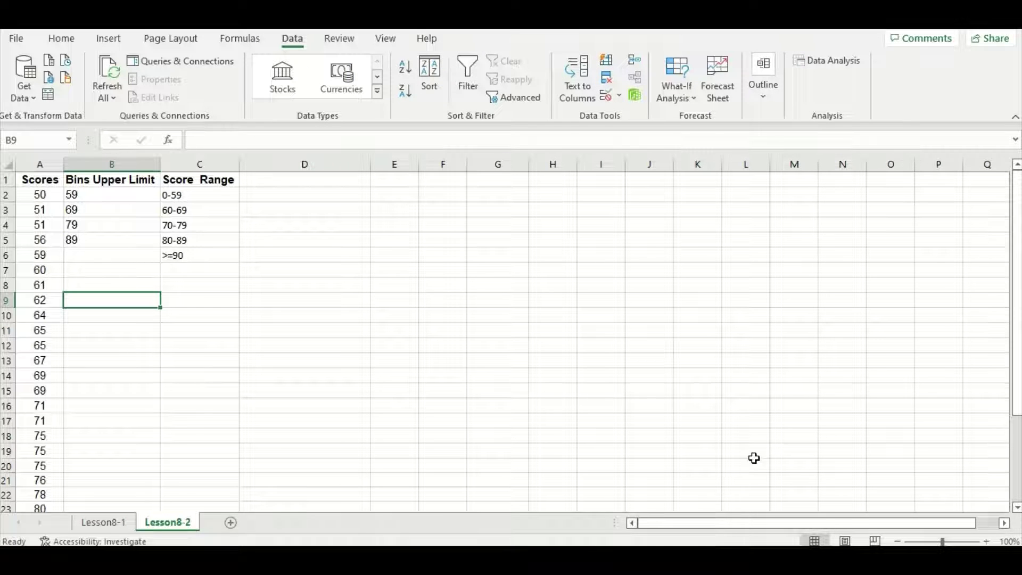
Step: Launch the Histogram analysis with input A2:A31, bin range B2:B5 and output at F3
left_click(855, 62)
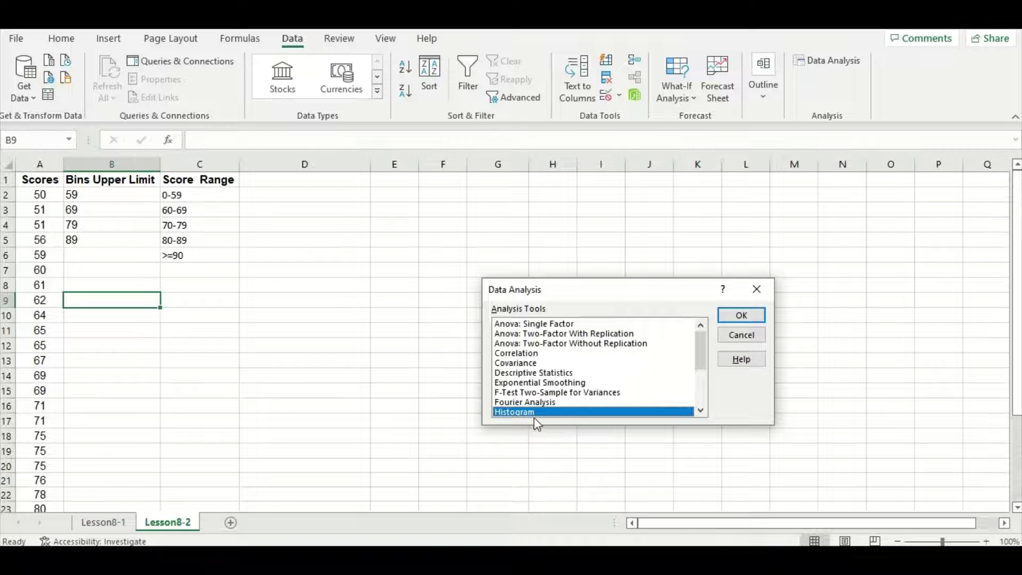
left_click(748, 317)
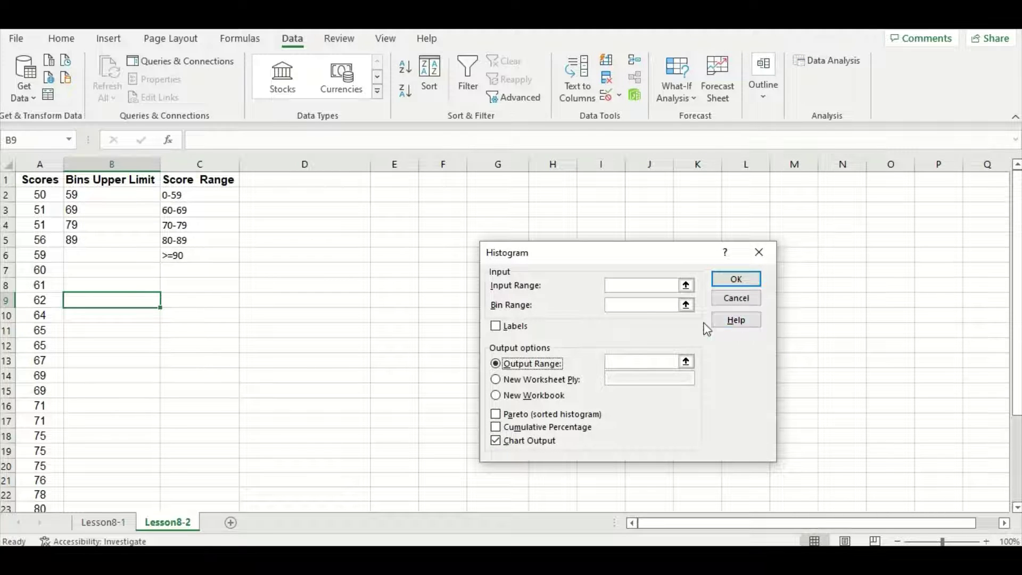
left_click(627, 286)
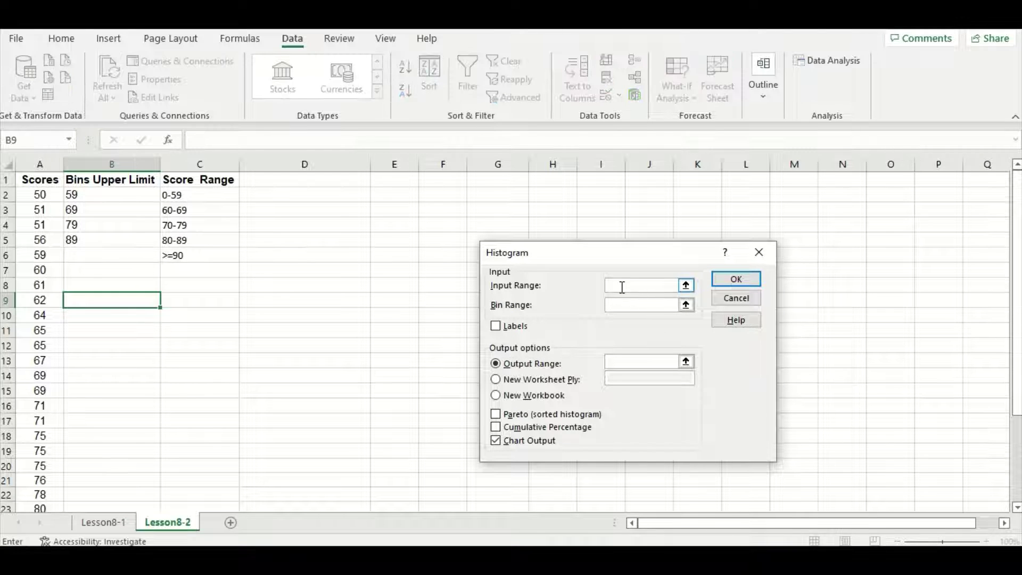
left_click(29, 198)
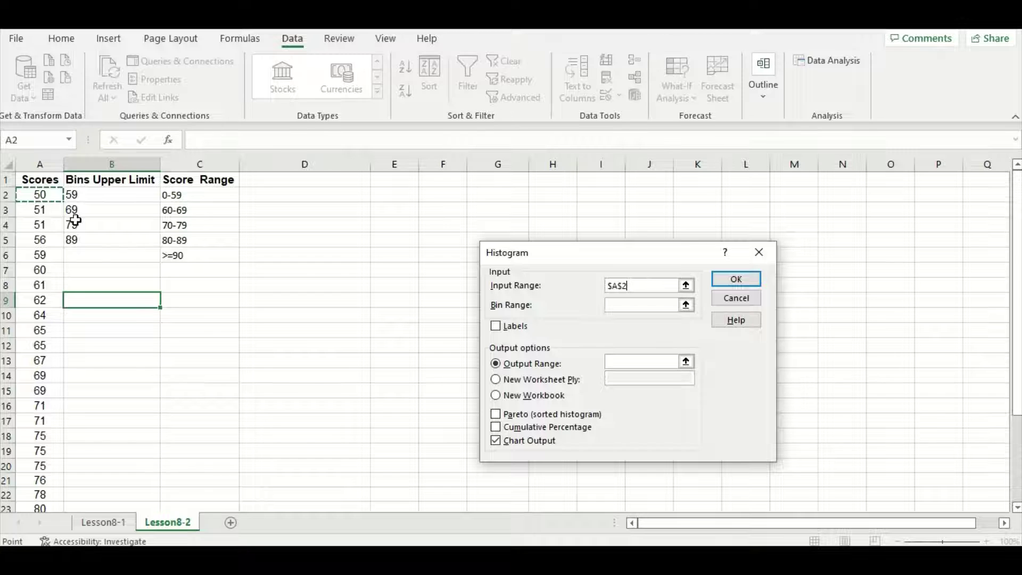
key("ctrl+shift+Down")
scroll(119, 229, "up", 3)
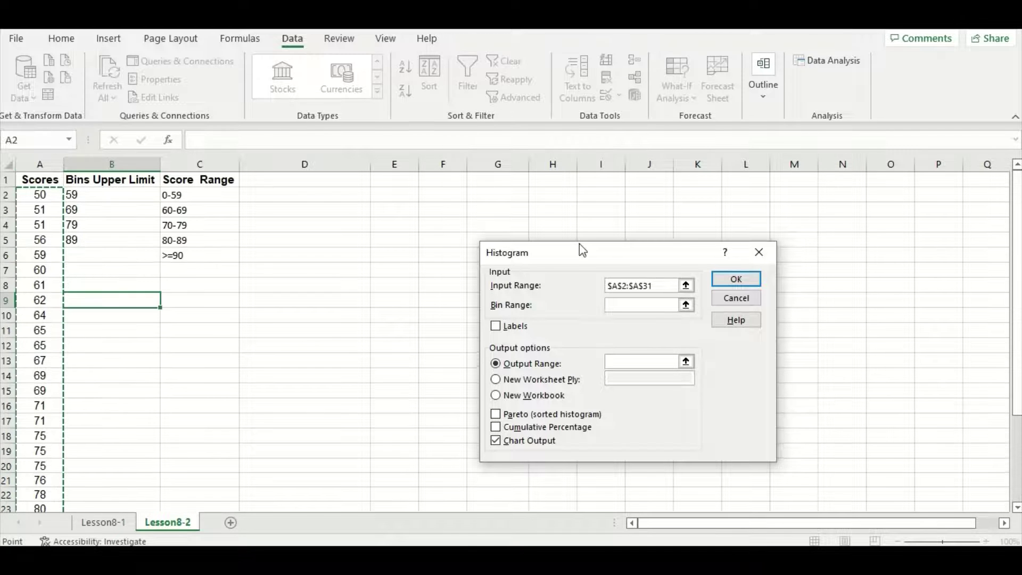
left_click(621, 304)
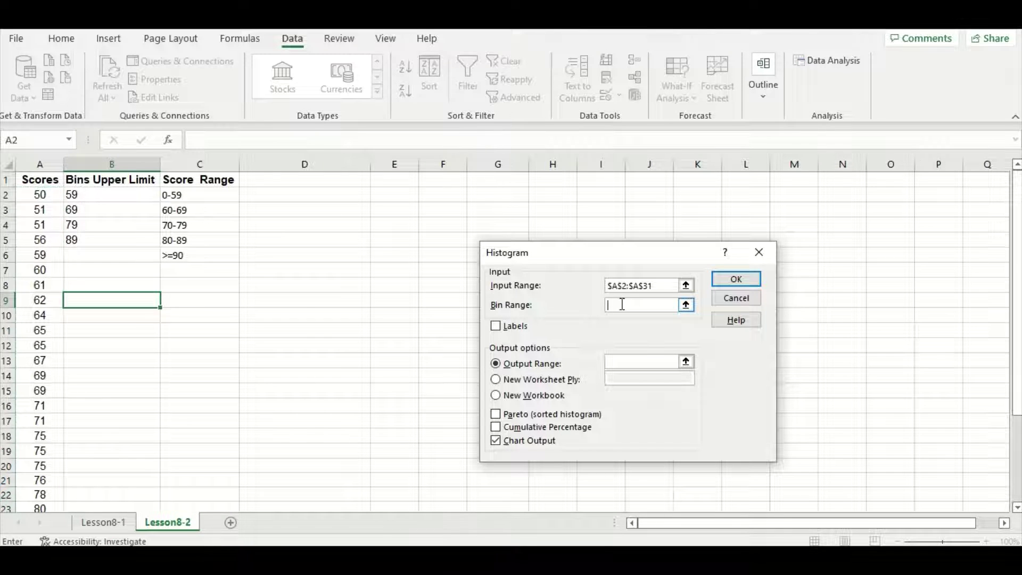
left_click(93, 202)
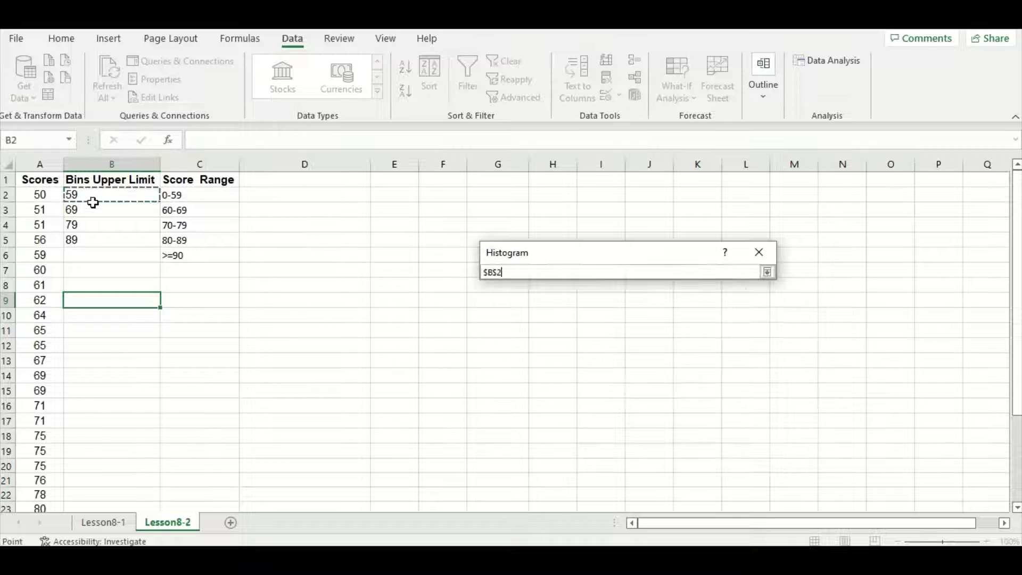
left_click_drag(94, 203, 97, 235)
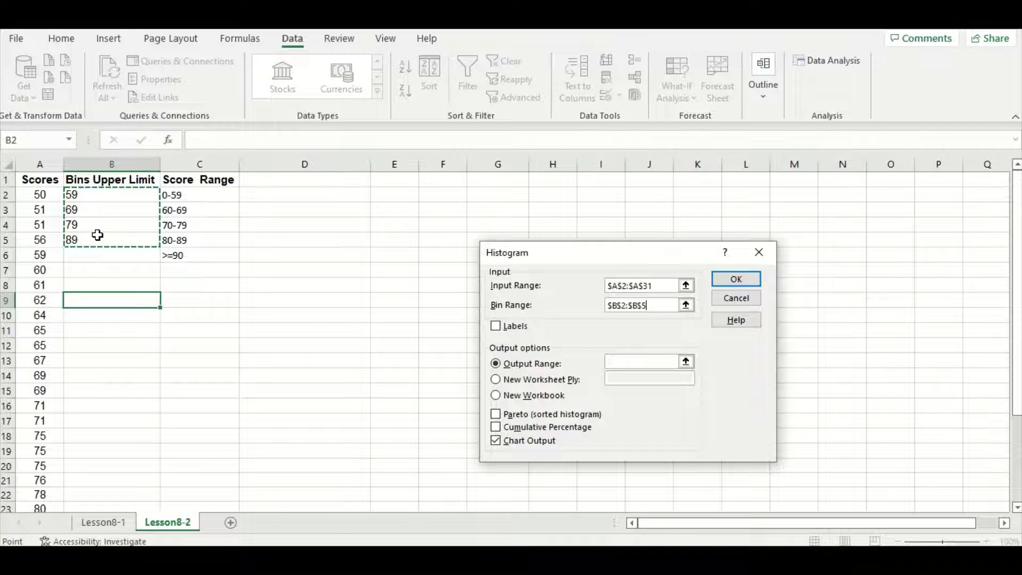
left_click(645, 362)
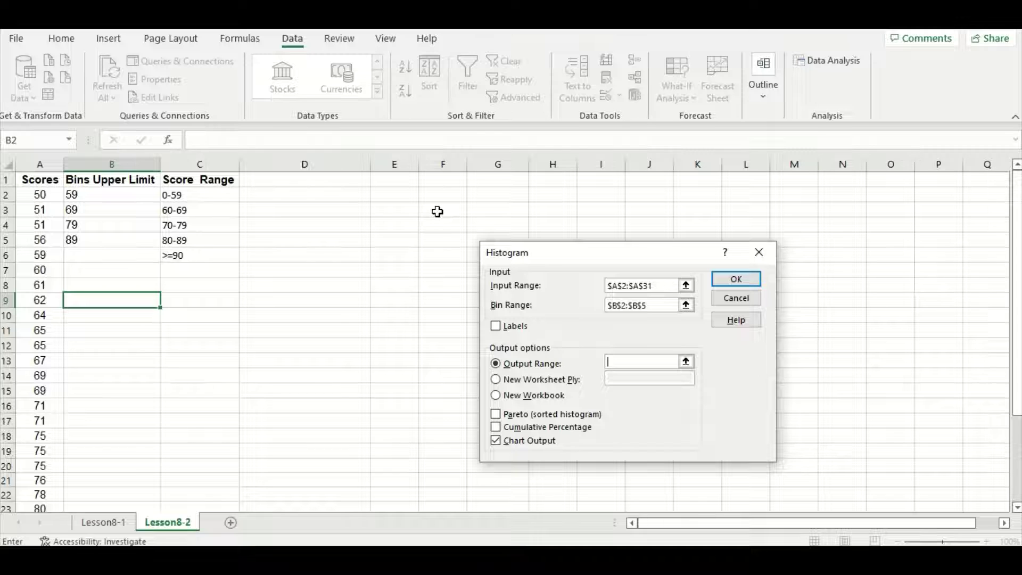
left_click(438, 211)
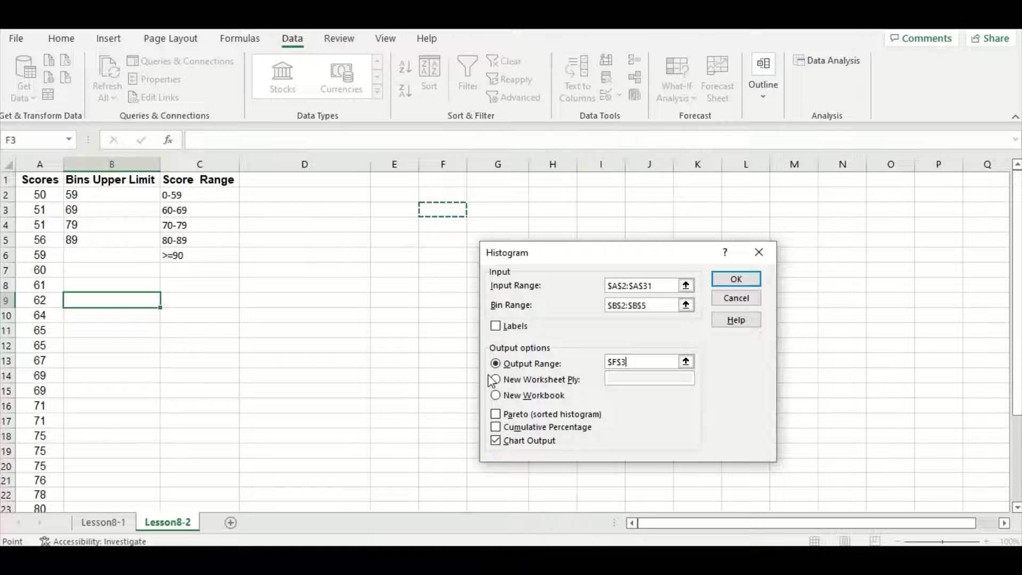
Step: Run the Histogram analysis to output the Bin/Frequency table at F3 (counts 5, 9, 7, 8, 1) and its chart
left_click(724, 283)
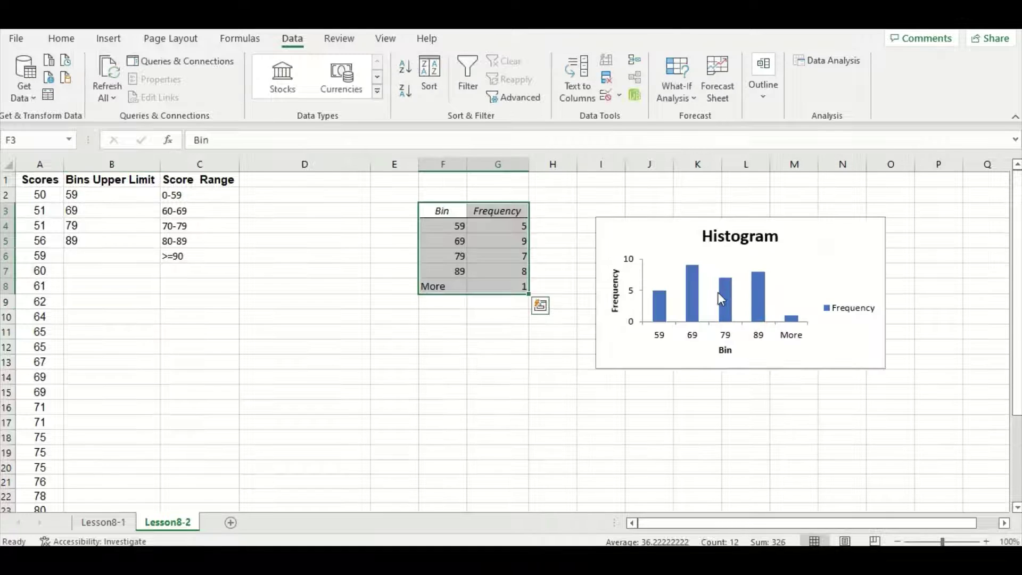
left_click(484, 376)
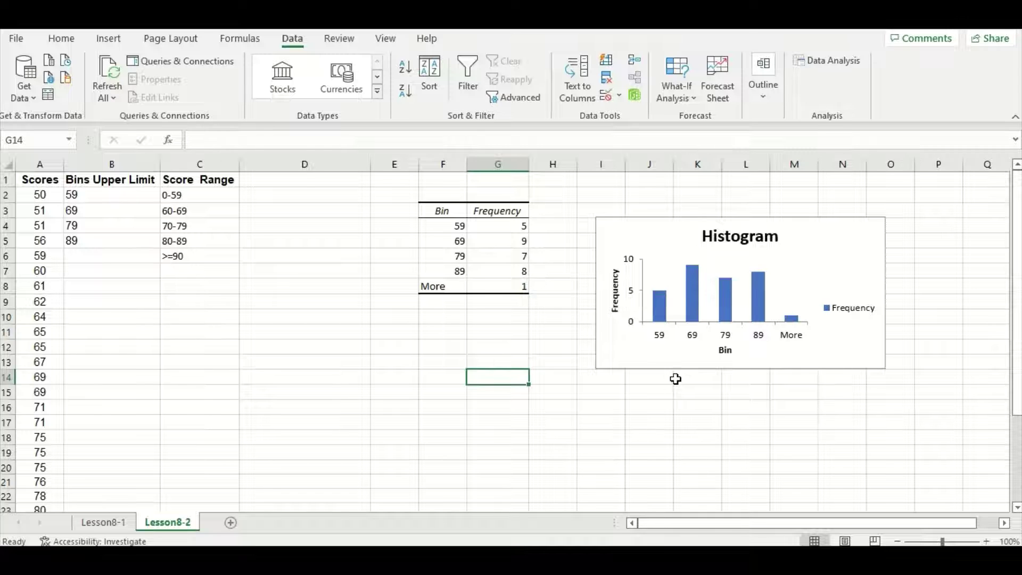
Step: Delete the Frequency legend and retitle the chart 'Exam Scores Distribution'
left_click(836, 313)
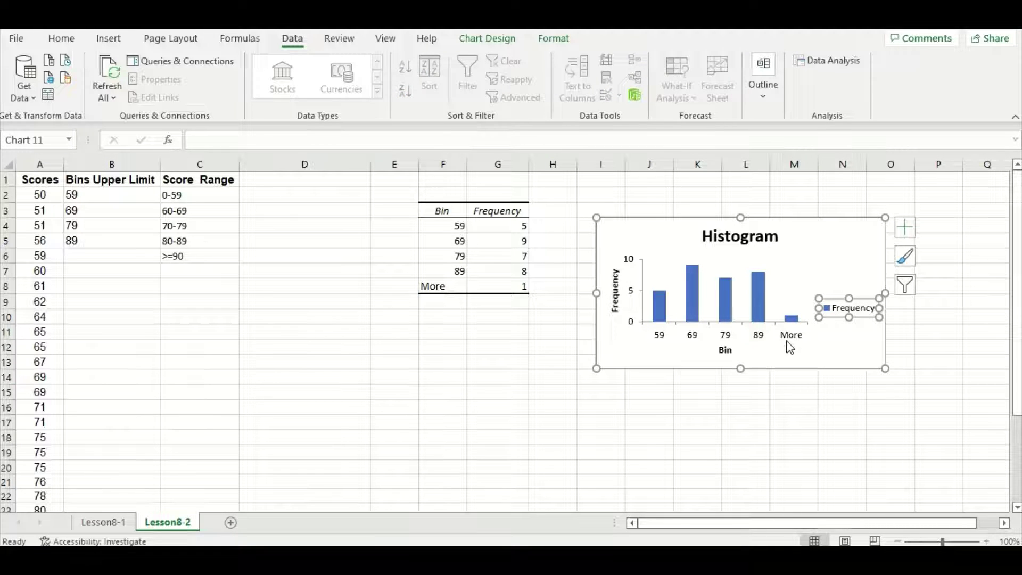
key("Delete")
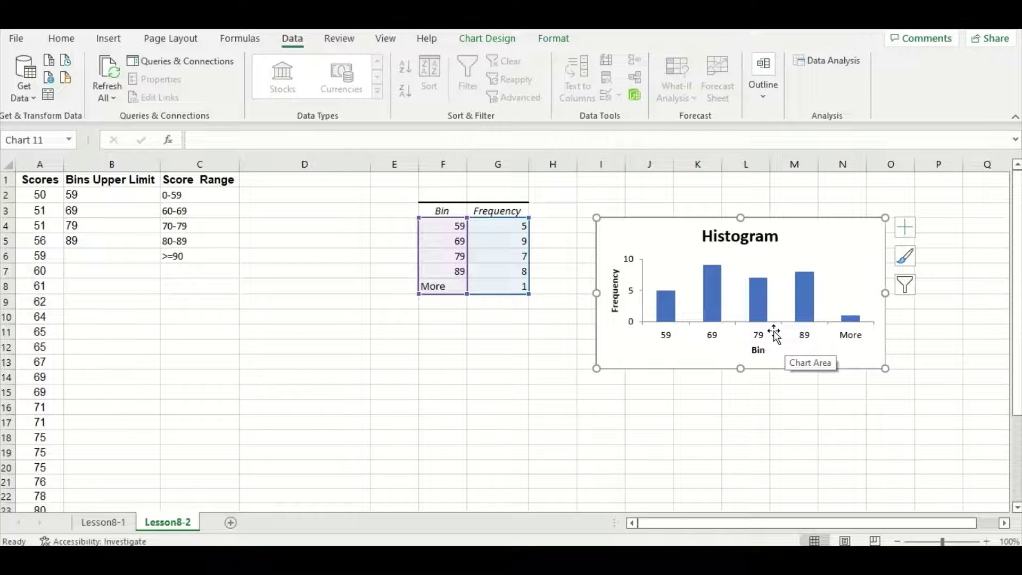
left_click(778, 237)
double_click(727, 238)
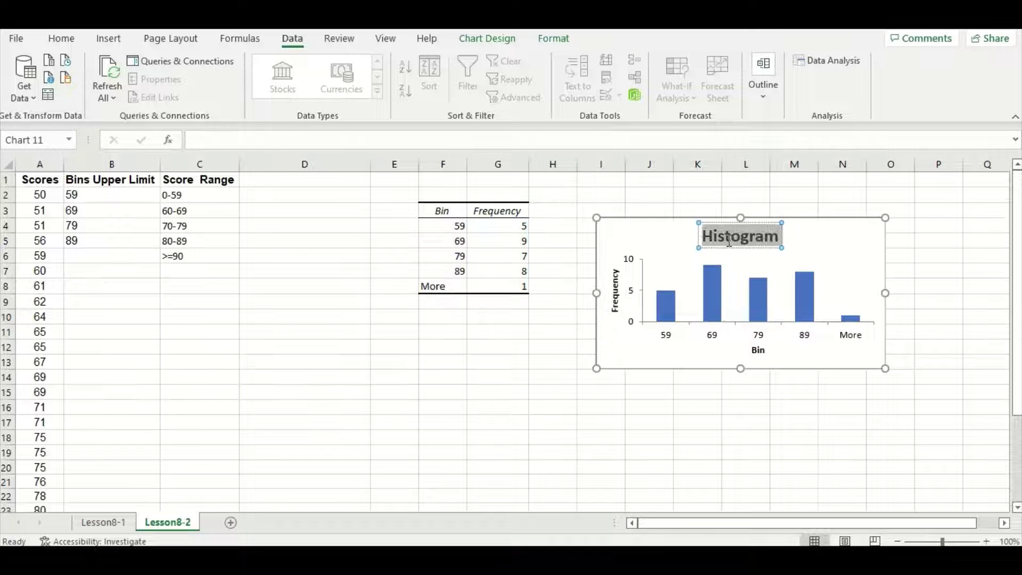
key("BackSpace")
type("E")
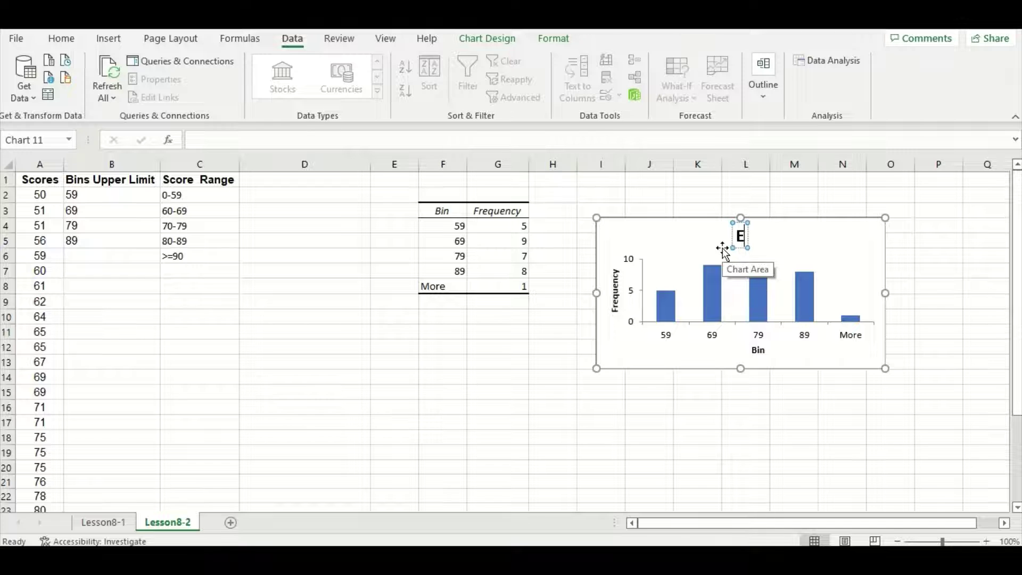
type("xam Sco")
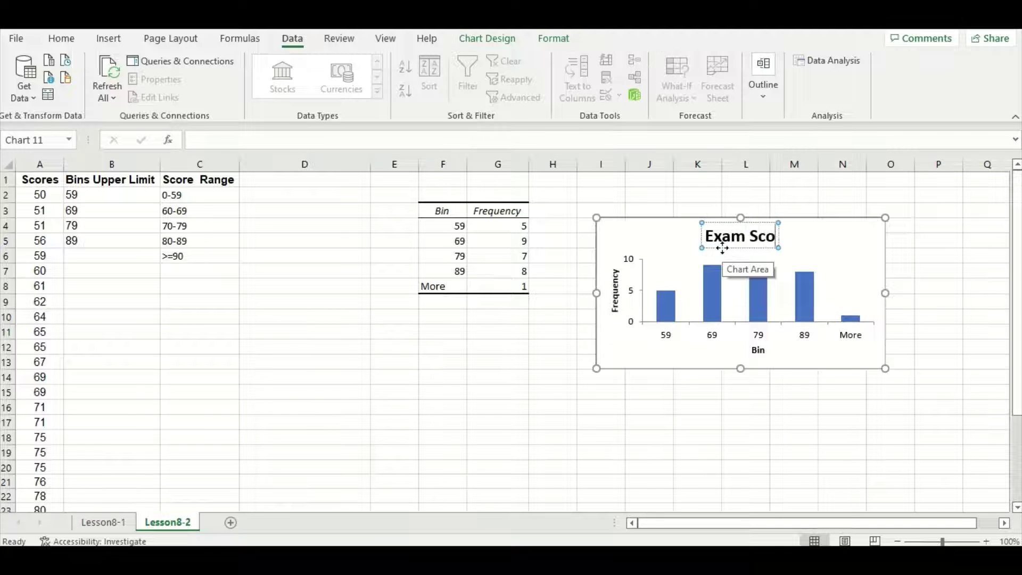
type("res Distrib")
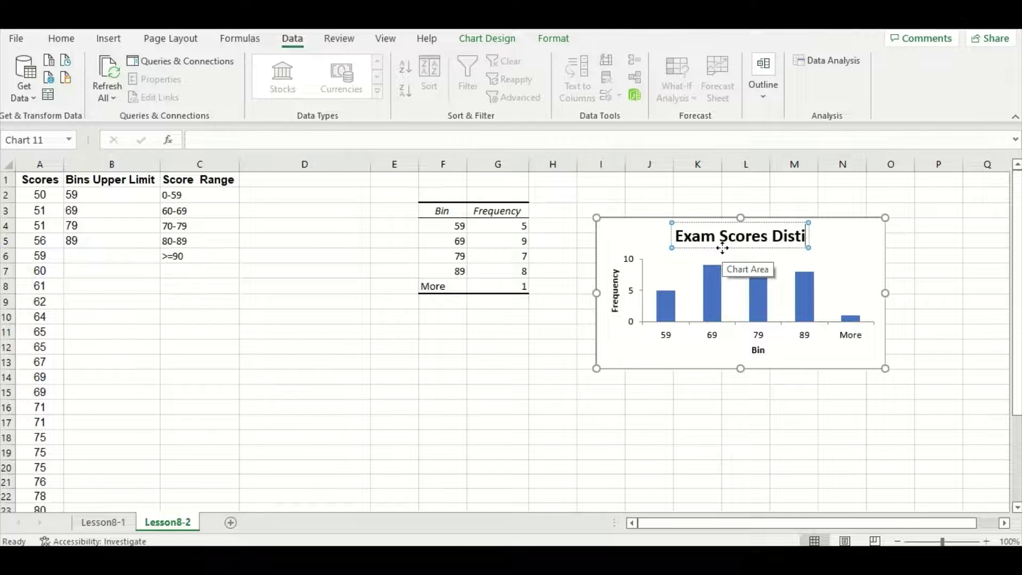
type("ution")
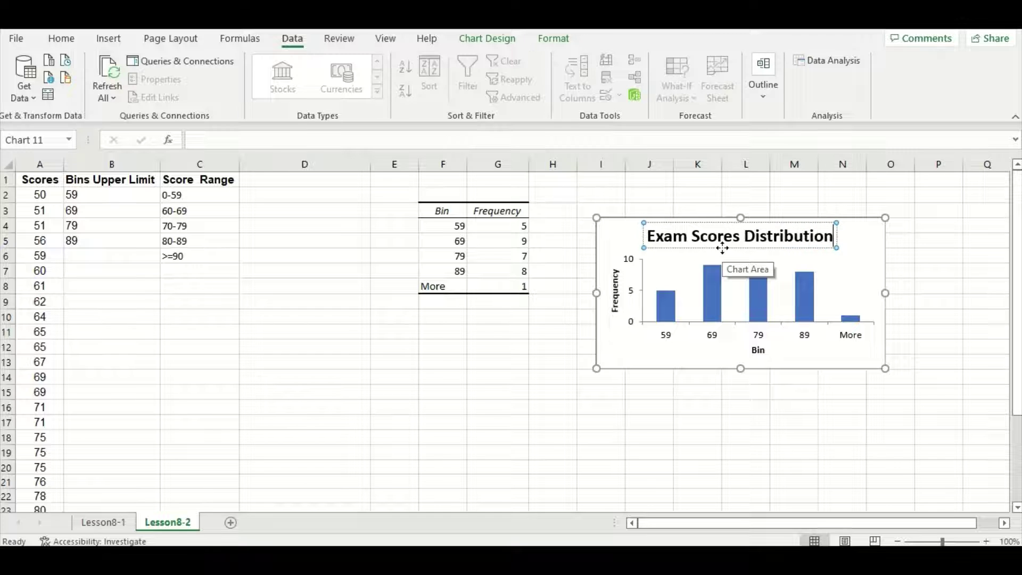
Step: Rename the axis titles to 'Exam Score Range' (horizontal) and 'Count' (vertical)
left_click(752, 349)
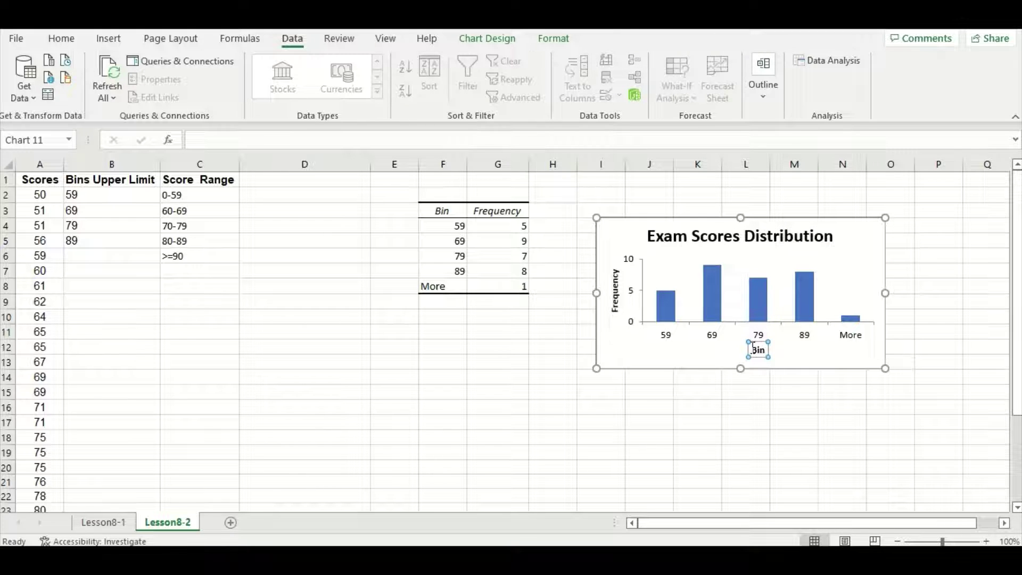
double_click(758, 350)
type("Exam Score")
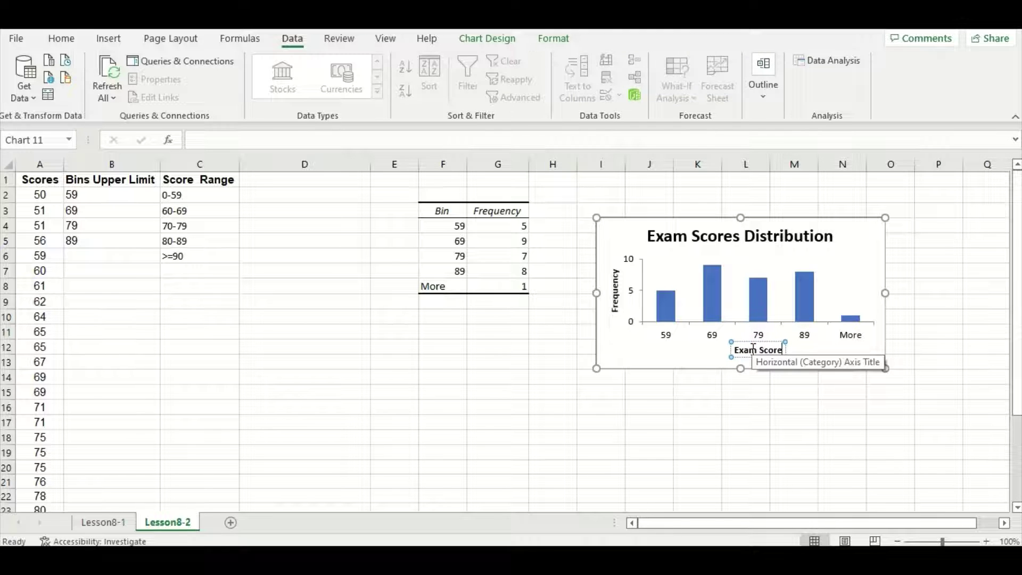
type(" Range")
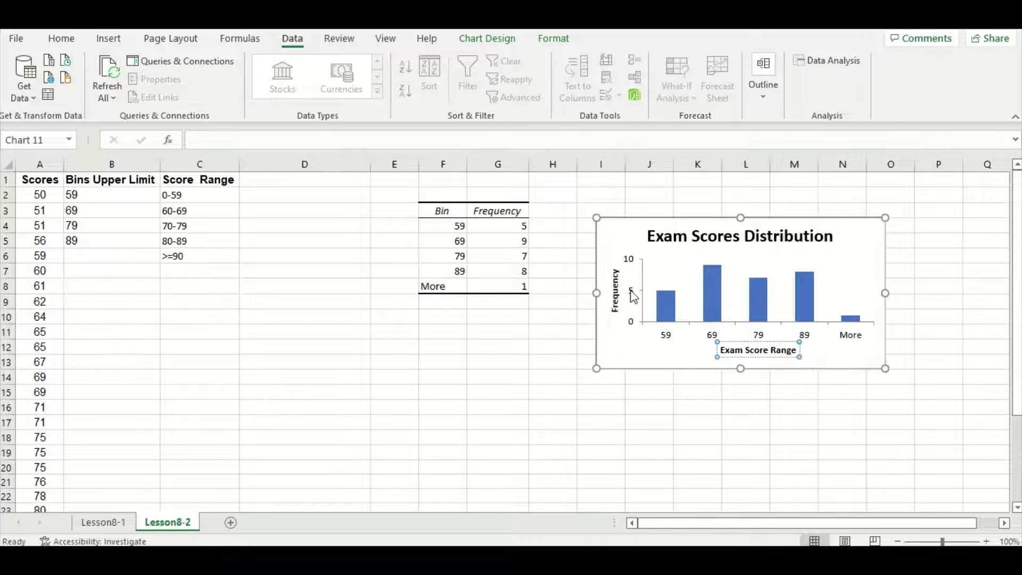
left_click(615, 291)
triple_click(615, 290)
type("Count")
left_click(652, 417)
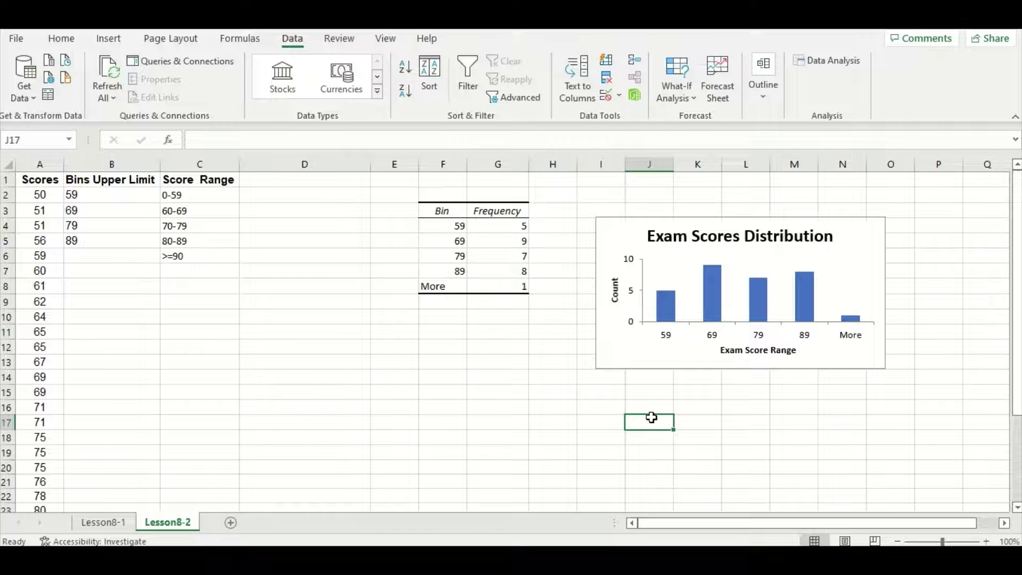
Step: Apply Quick Layout 8 to the histogram so its bars join with no gaps
left_click(662, 358)
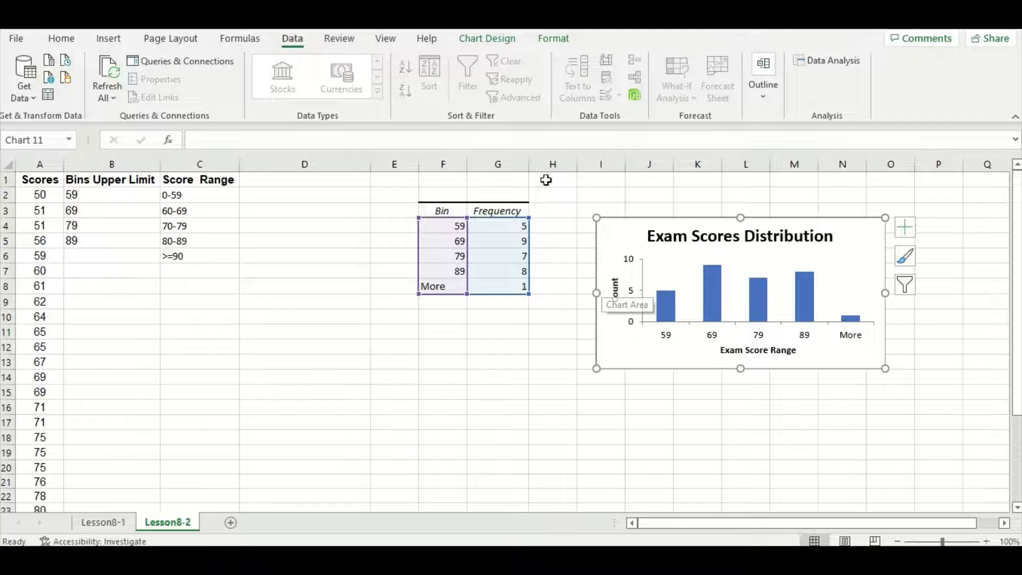
left_click(493, 38)
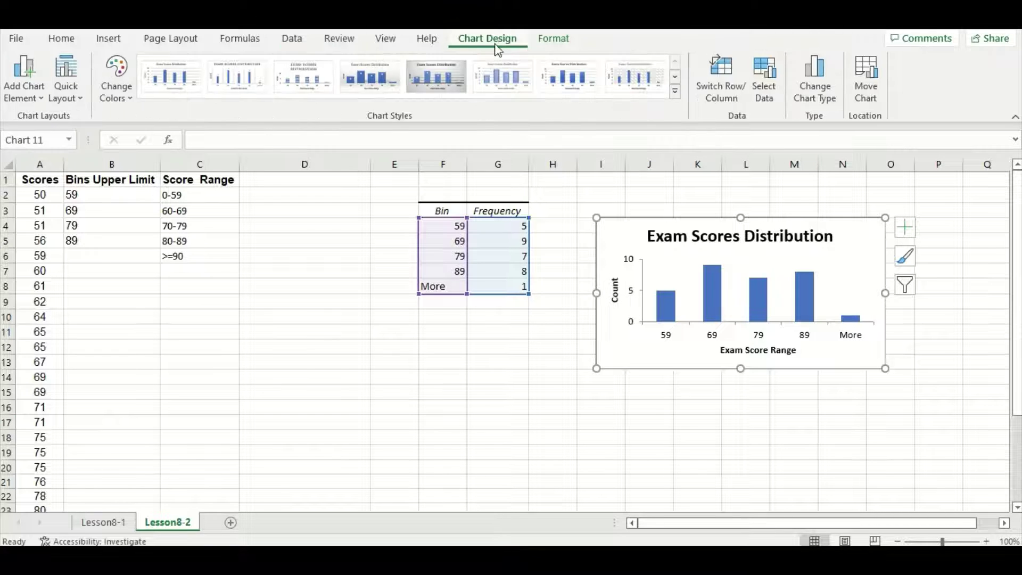
left_click(76, 100)
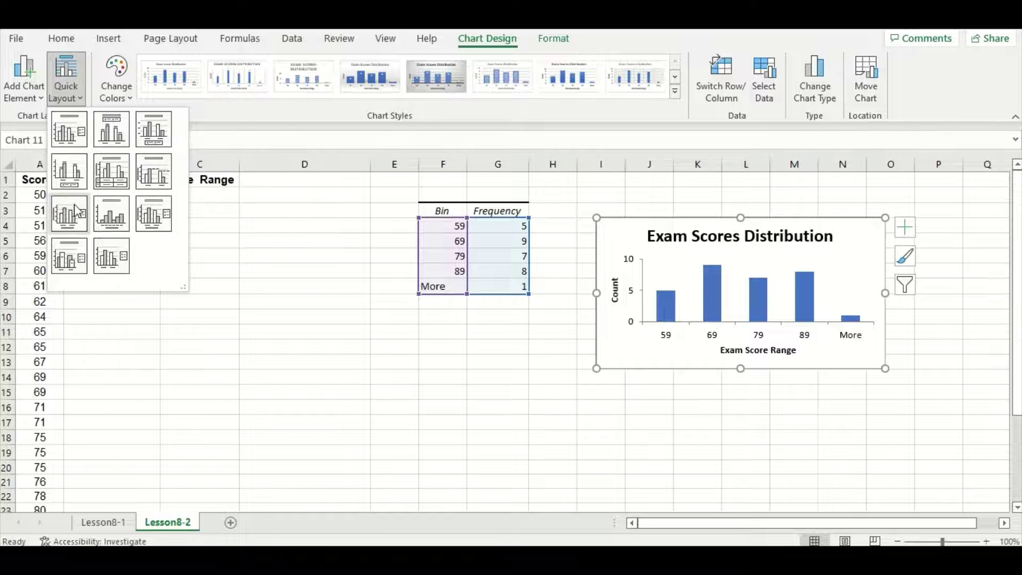
left_click(118, 215)
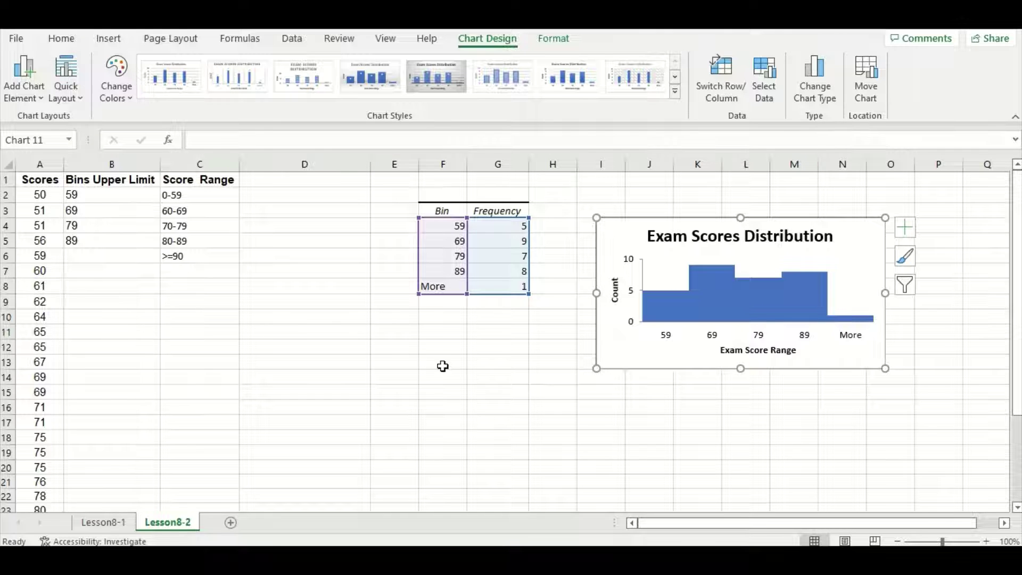
left_click(535, 367)
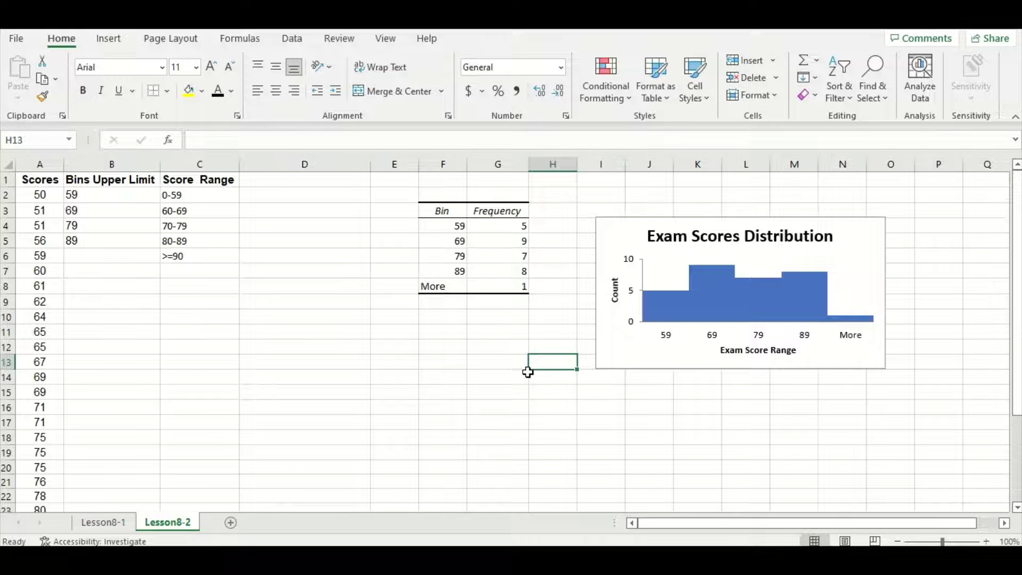
Step: Give the histogram's bars a black outline
left_click(696, 301)
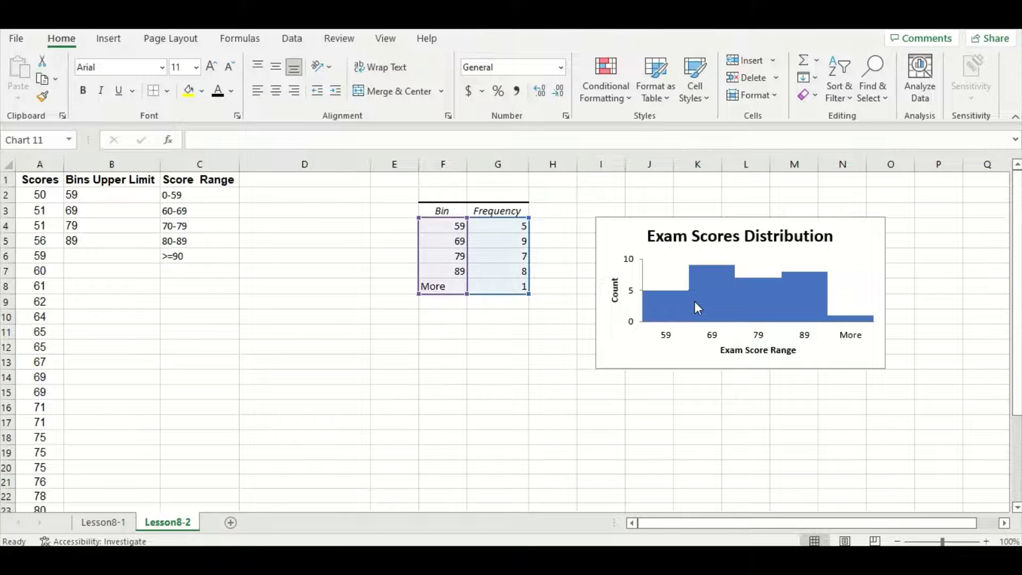
right_click(696, 308)
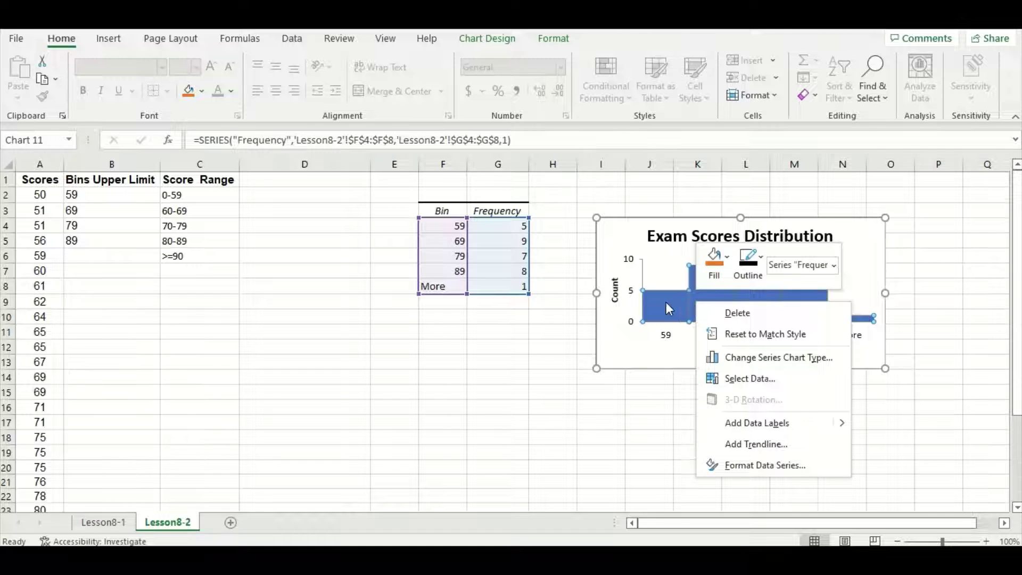
left_click(760, 261)
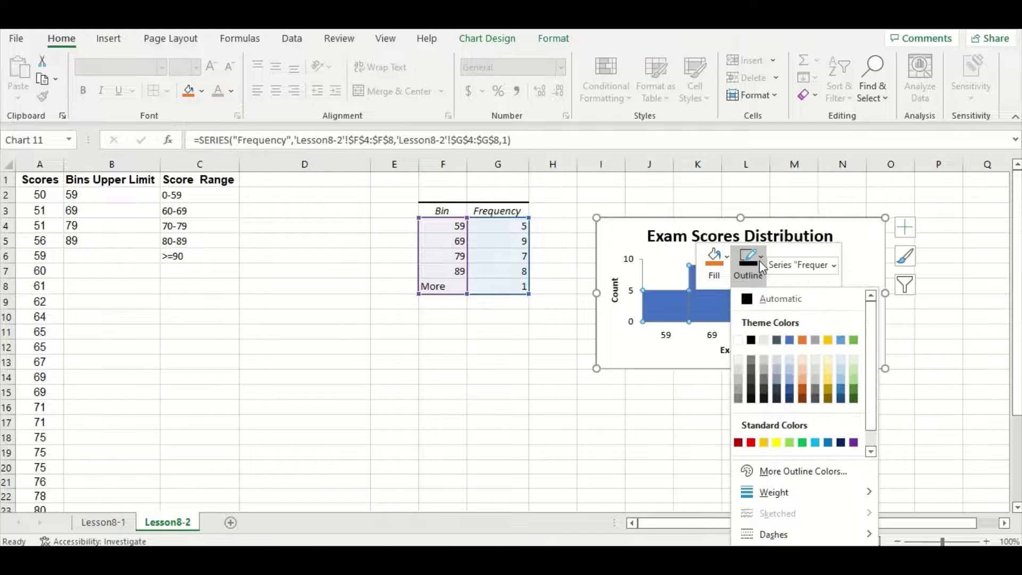
left_click(749, 343)
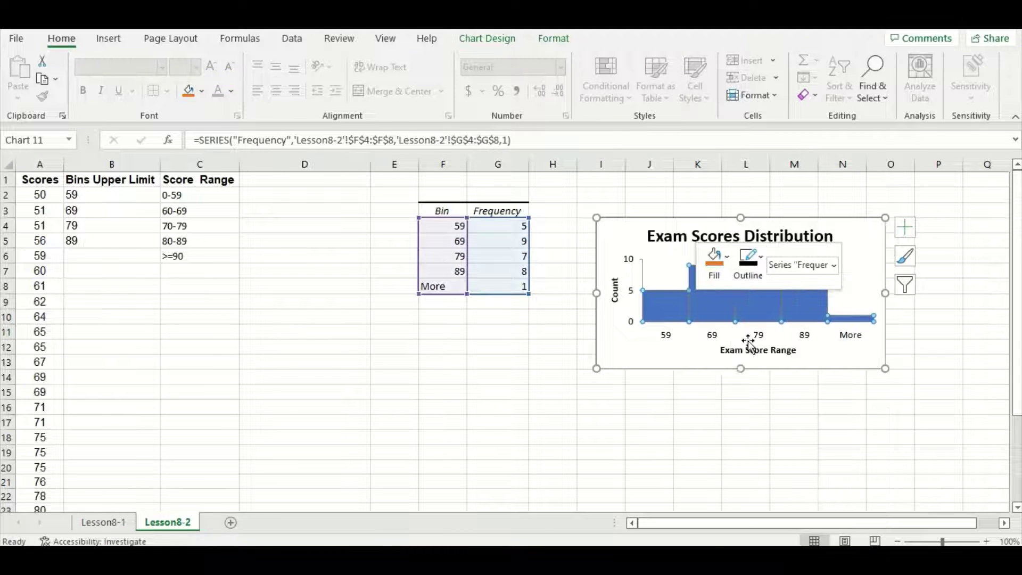
left_click(731, 377)
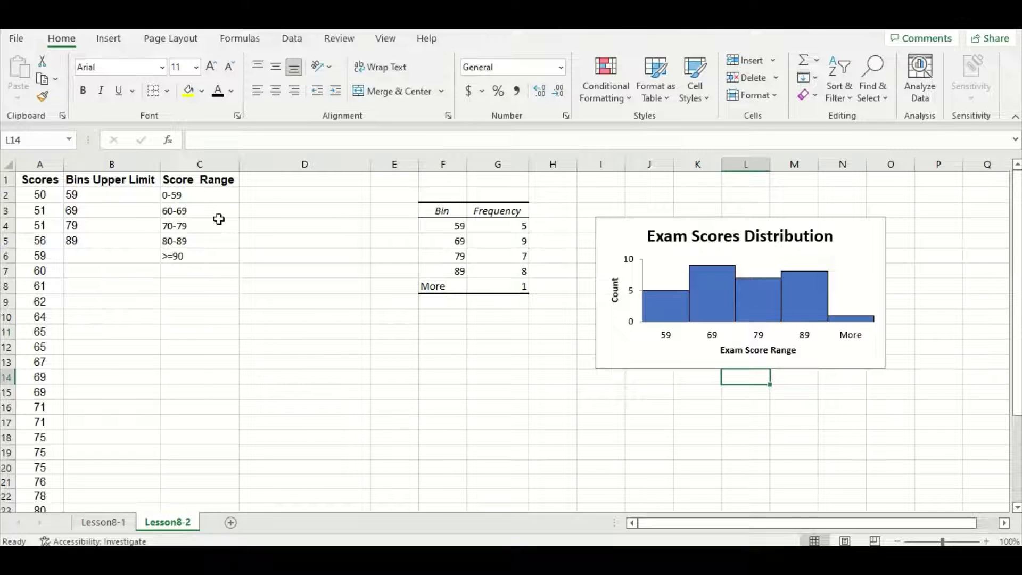
Step: Relabel the first three bins in F4:F6 as 0-59, 60-69 and 70-79
left_click(426, 226)
left_click(195, 139)
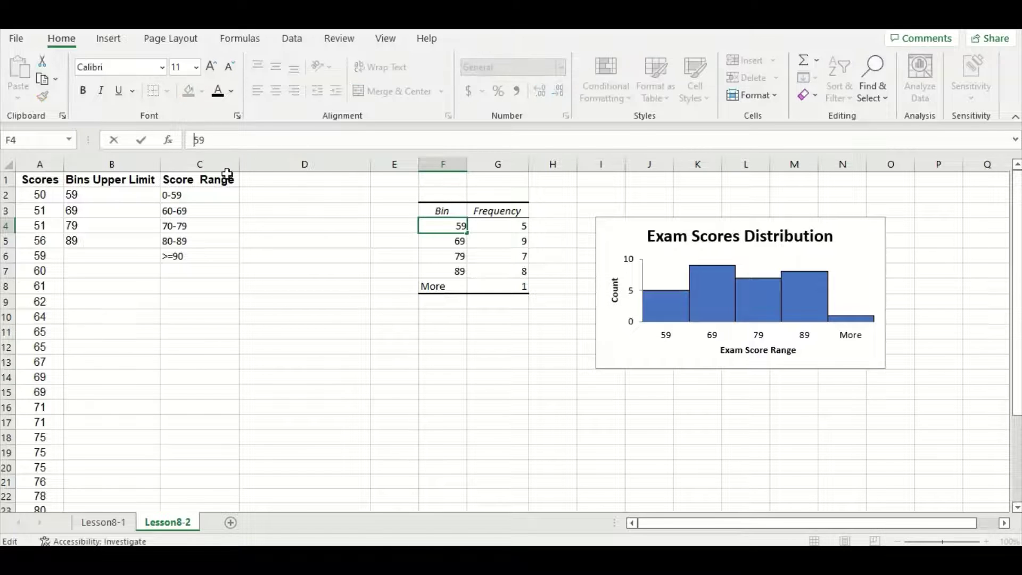
type("0-")
key("Return")
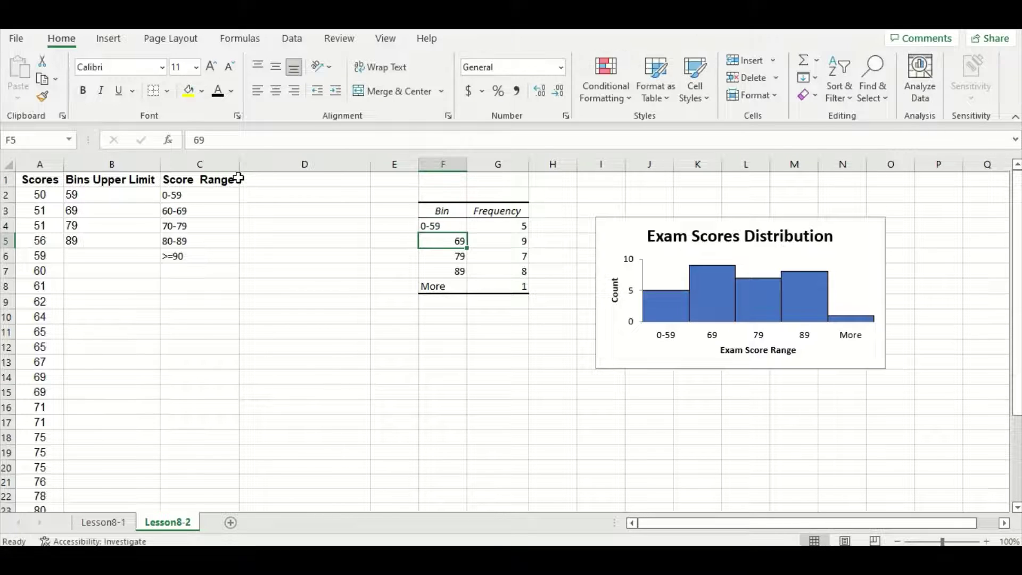
type("60-")
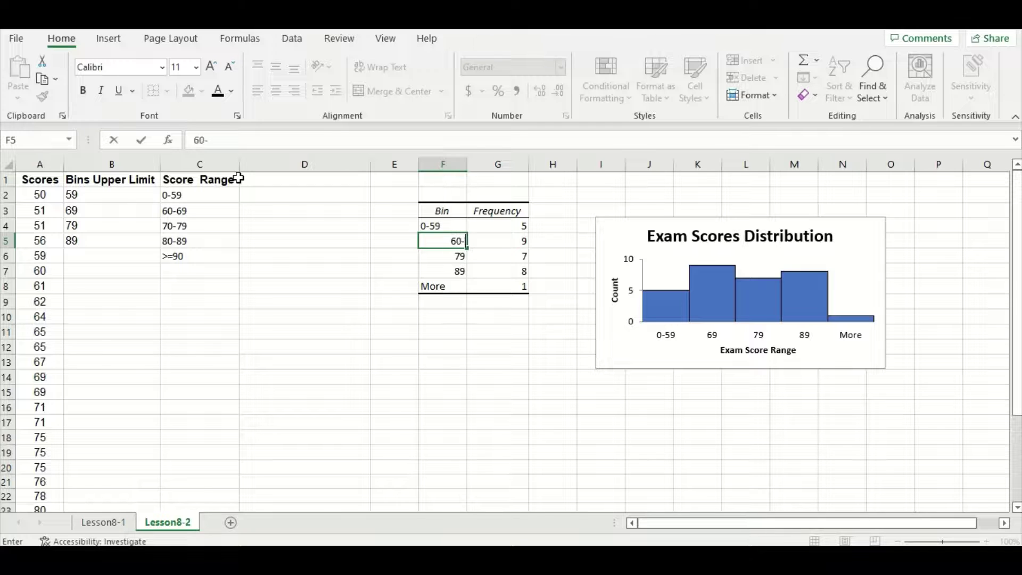
type("69")
key("Return")
key("BackSpace")
type("70-79")
key("Return")
Step: Relabel the last two bins as 80-89 and >=90, replacing 89 and More
type("=80")
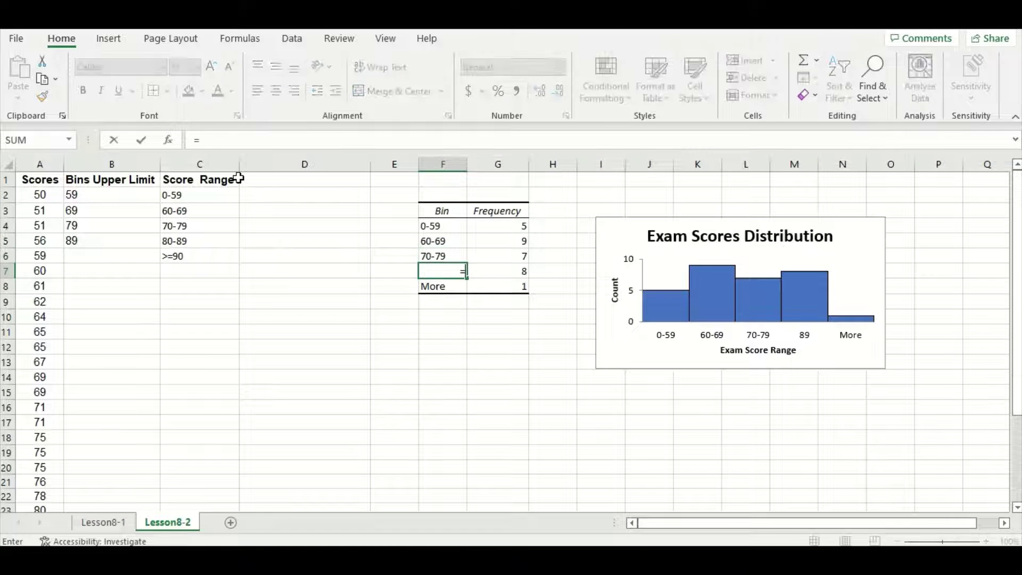
key("BackSpace")
key("BackSpace")
key("BackSpace")
type("80-89")
key("Return")
key("BackSpace")
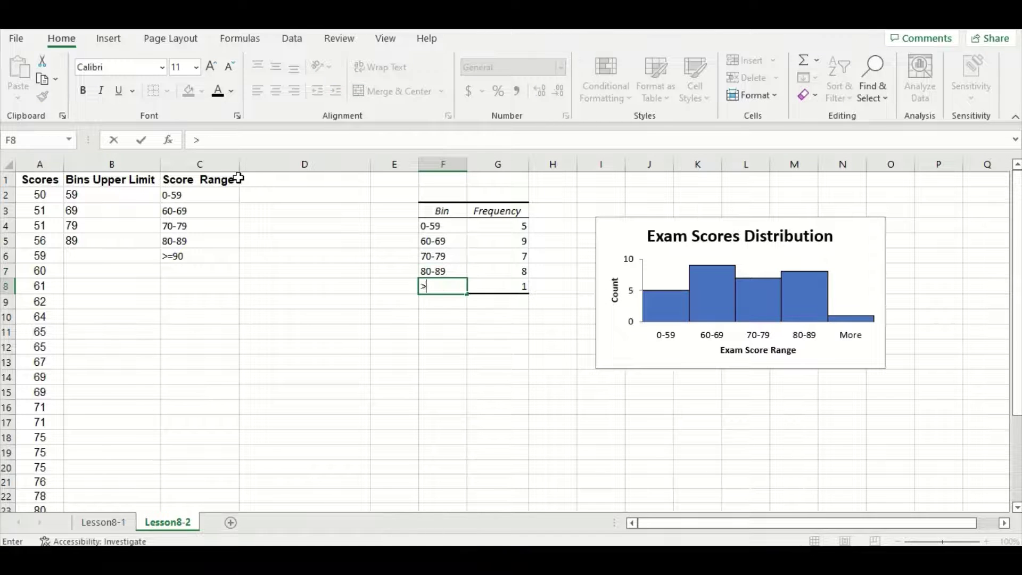
type(">=90")
key("Return")
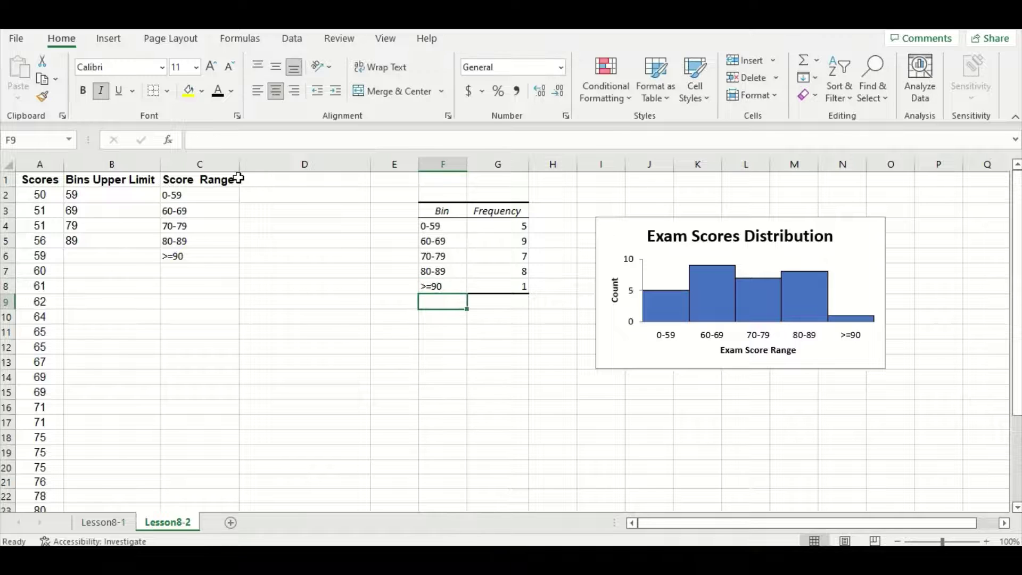
left_click(428, 376)
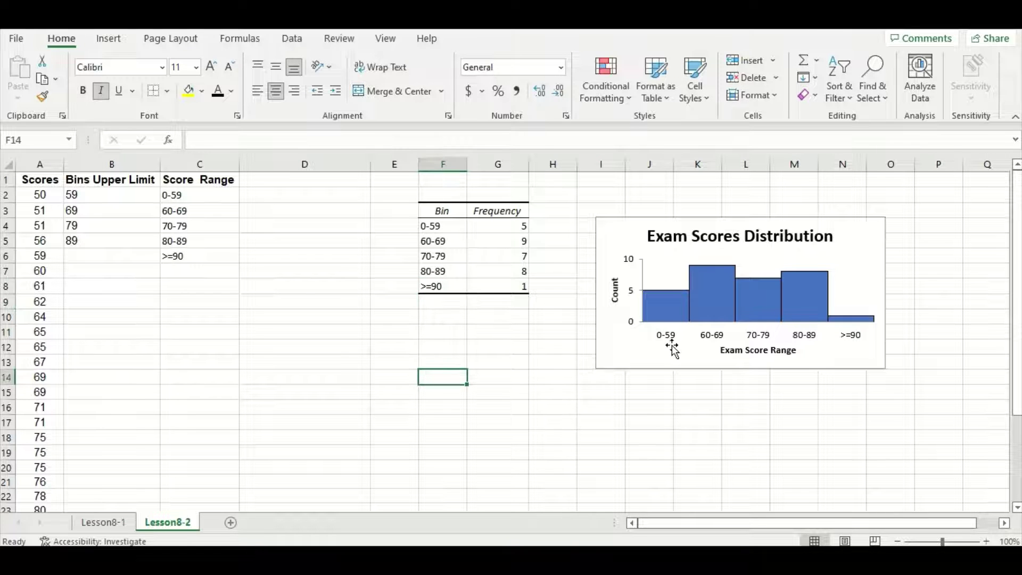
left_click(679, 421)
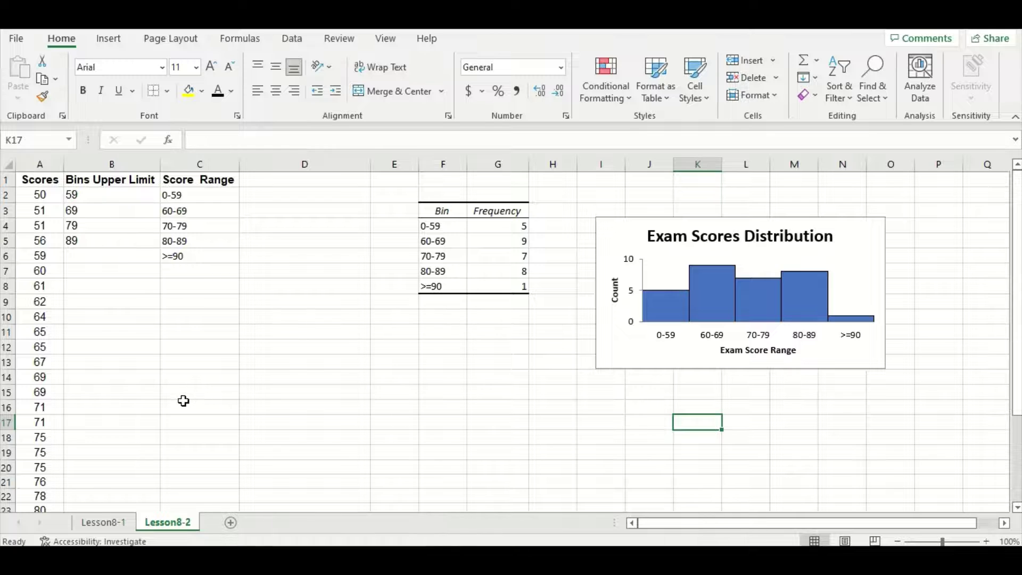
scroll(183, 405, "down", 4)
scroll(183, 405, "down", 1)
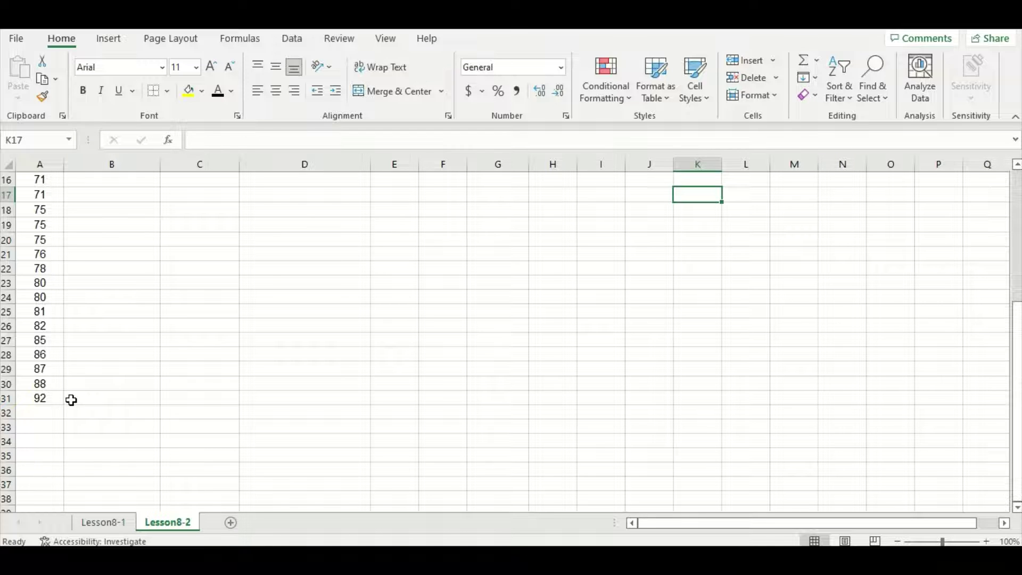
scroll(74, 400, "up", 5)
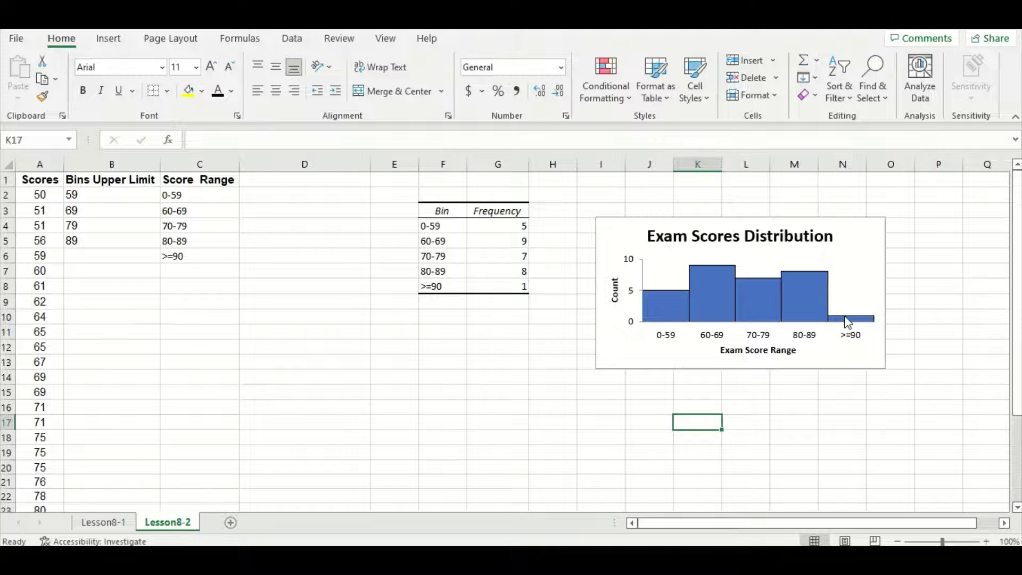
Step: Change the first score in A2 to 95 and confirm the Bin/Frequency table stays unchanged
mouse_move(848, 322)
left_click(41, 196)
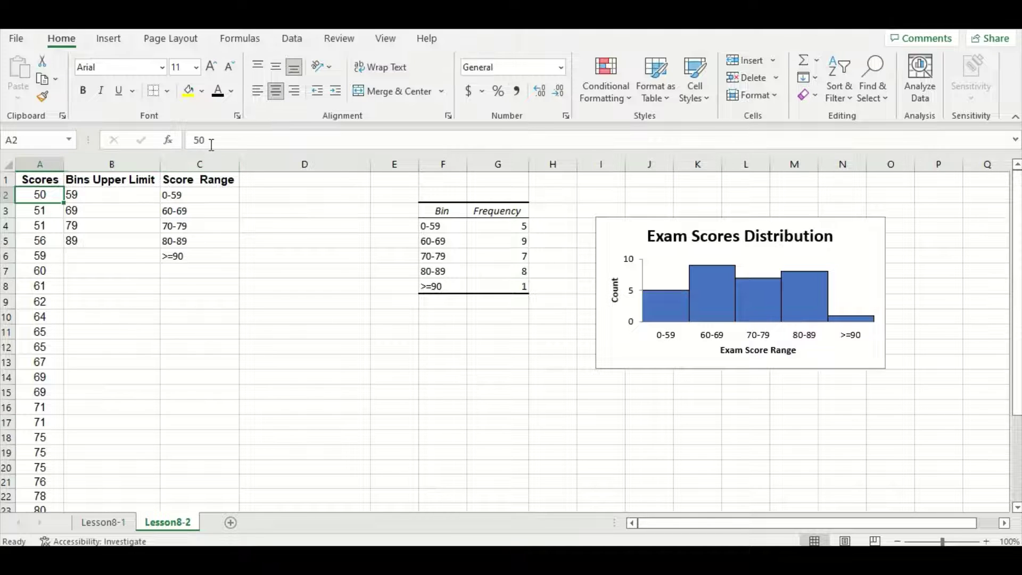
type("5")
key("BackSpace")
type("95")
key("Return")
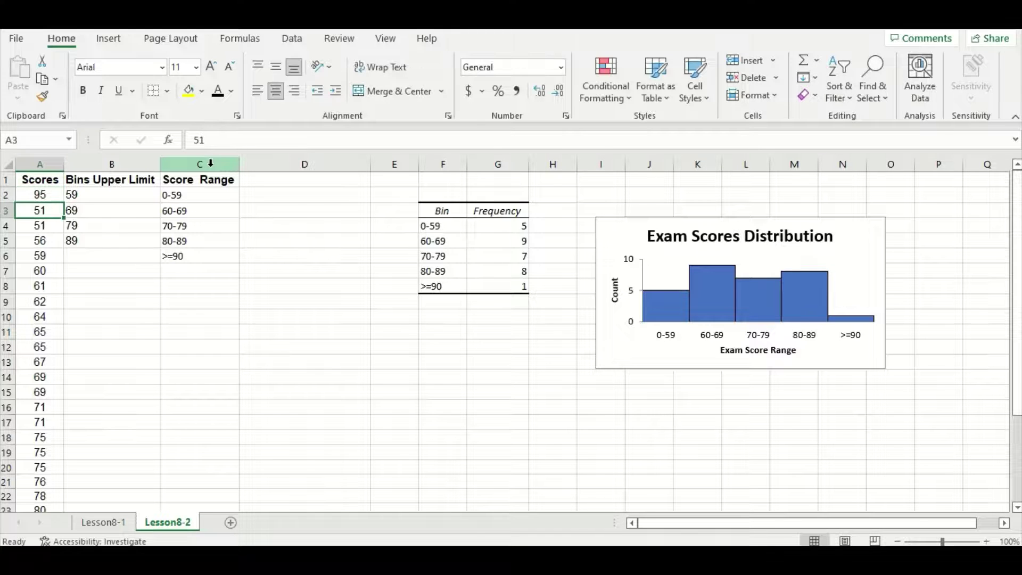
left_click_drag(374, 306, 370, 310)
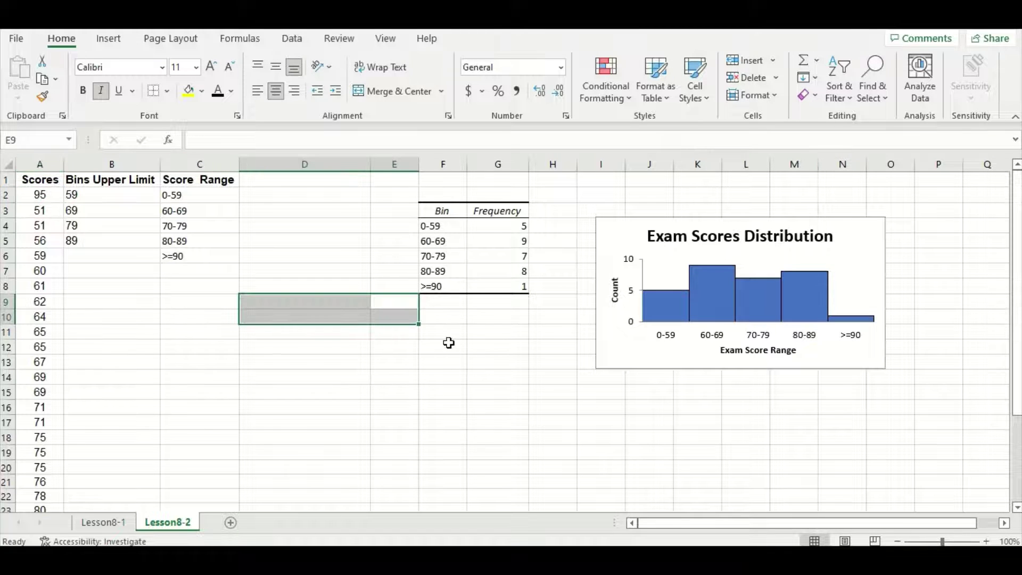
left_click(501, 306)
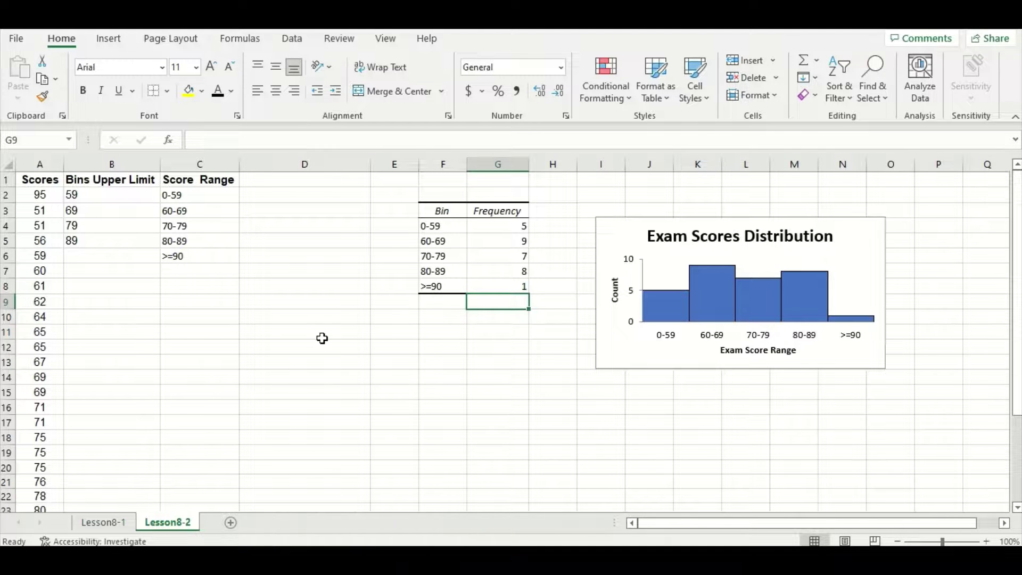
Step: Restore the first score in A2 to 50
left_click(34, 197)
left_click(280, 139)
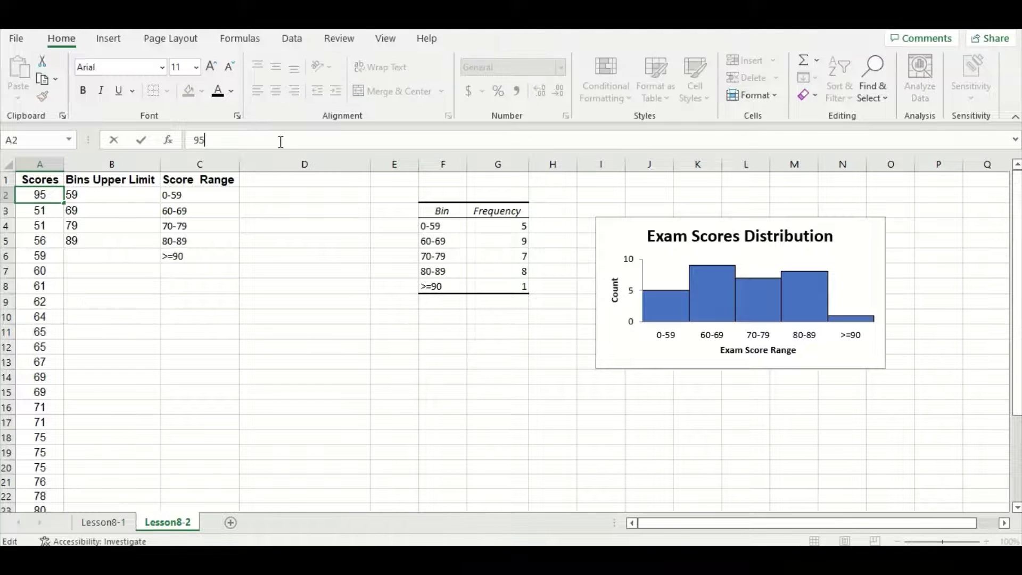
key("BackSpace")
key("BackSpace")
type("50")
key("Return")
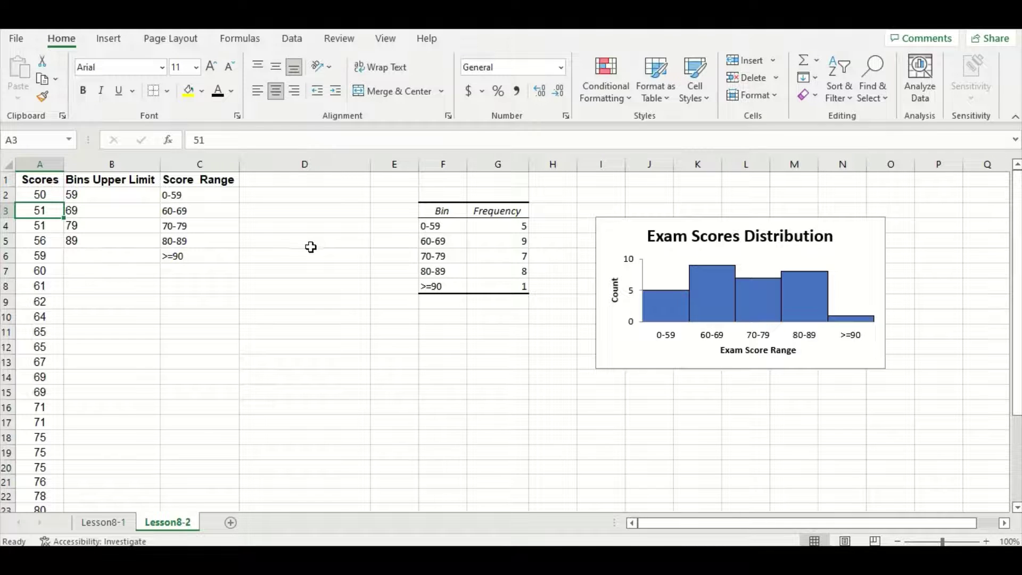
Step: Type the heading 'Live Frequency Table' into cell D1
left_click(311, 248)
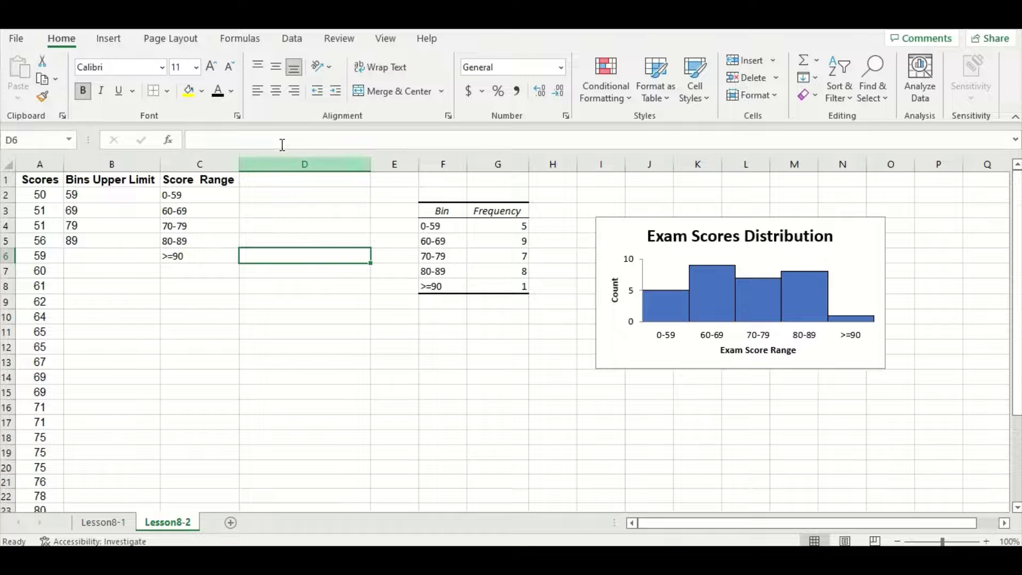
left_click(285, 181)
type("S")
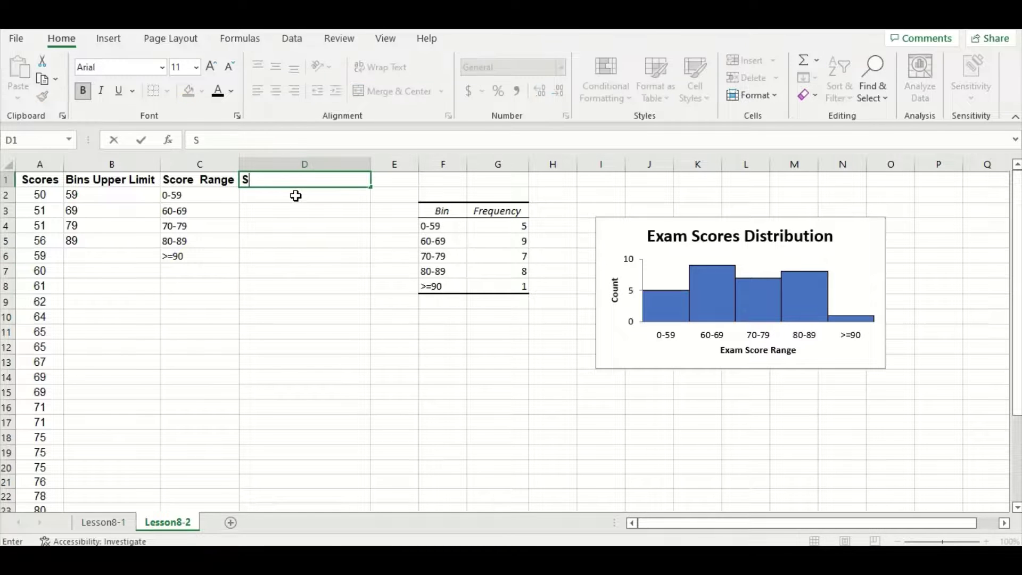
key("BackSpace")
type("Live Frequency Table")
Step: Commit the D1 heading and enter =FREQUENCY(A2:A31,B2:B5) in D2 to spill the counts
key("Return")
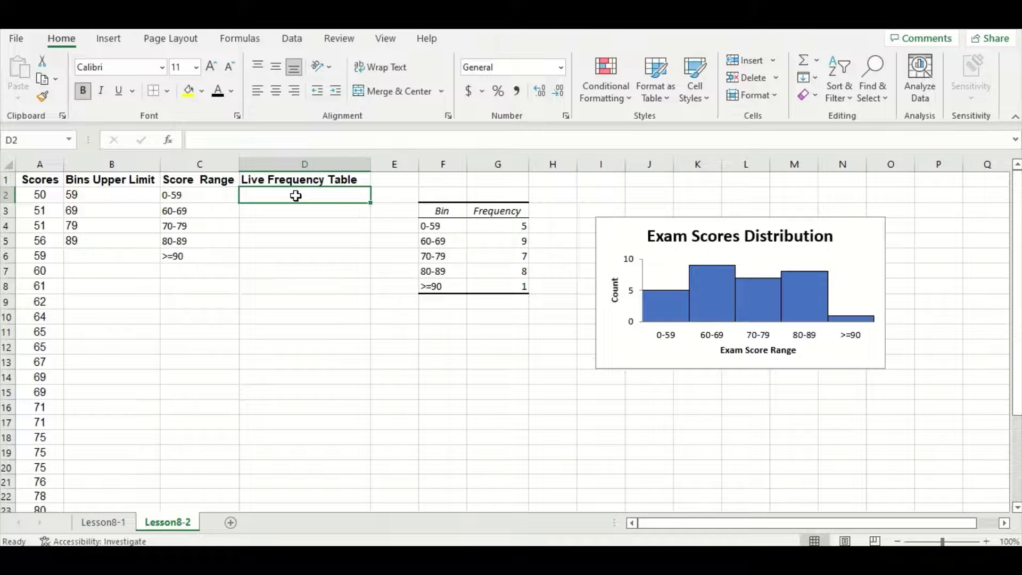
type("=freq")
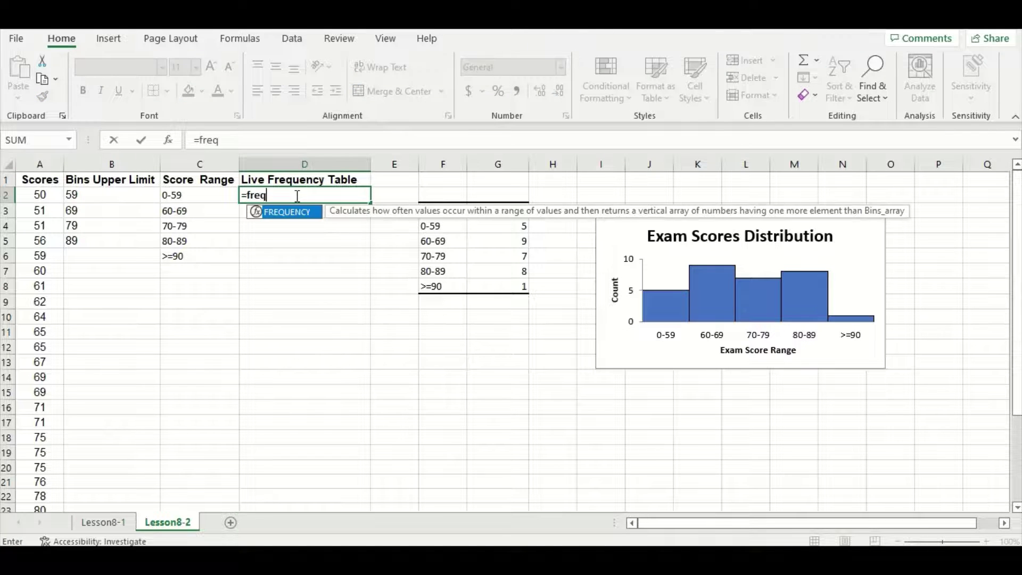
type("uency")
double_click(288, 214)
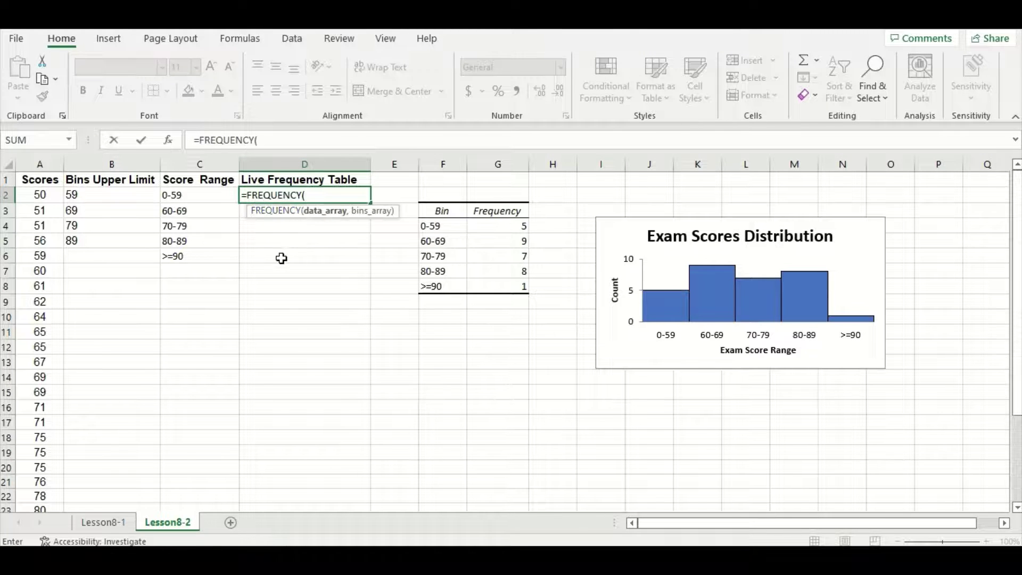
left_click(56, 199)
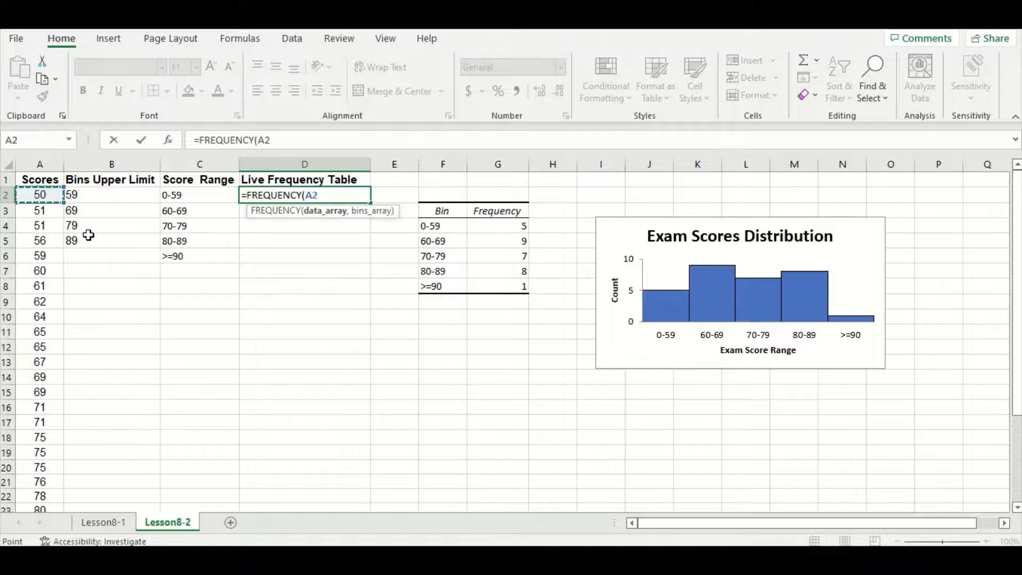
key("ctrl+shift+Down")
scroll(176, 233, "up", 3)
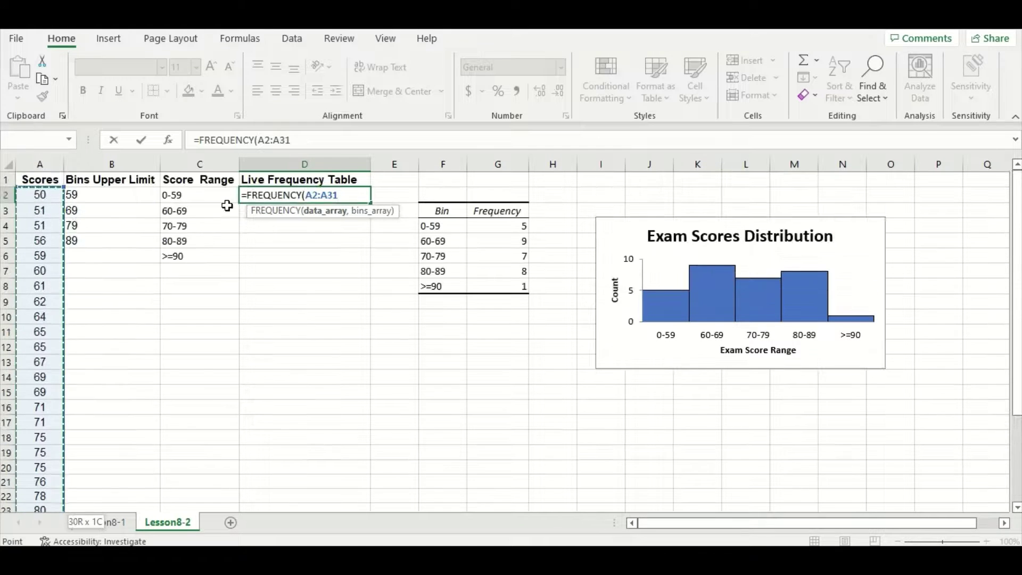
left_click(297, 140)
type(",")
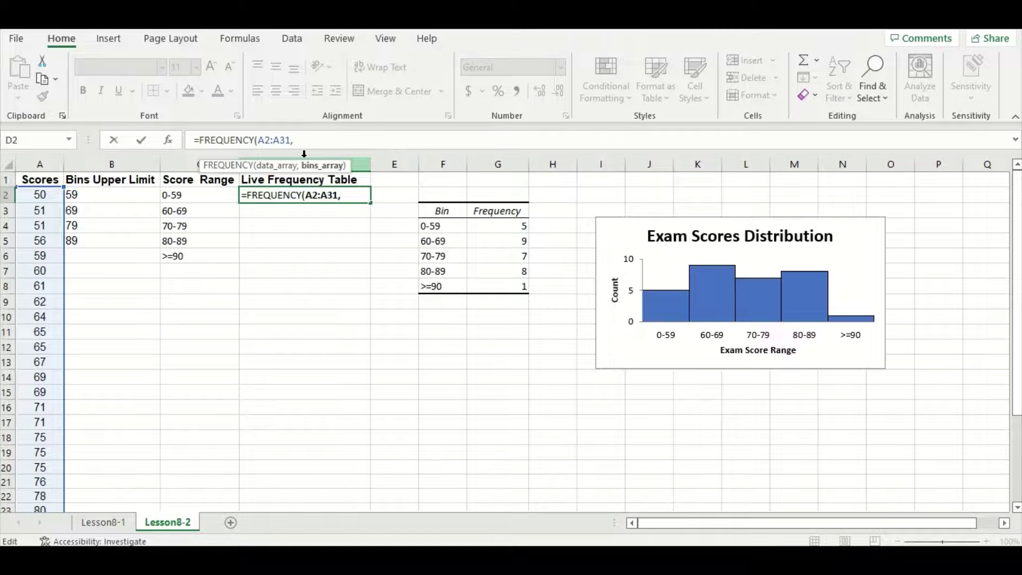
left_click_drag(72, 195, 83, 237)
type(")")
key("Return")
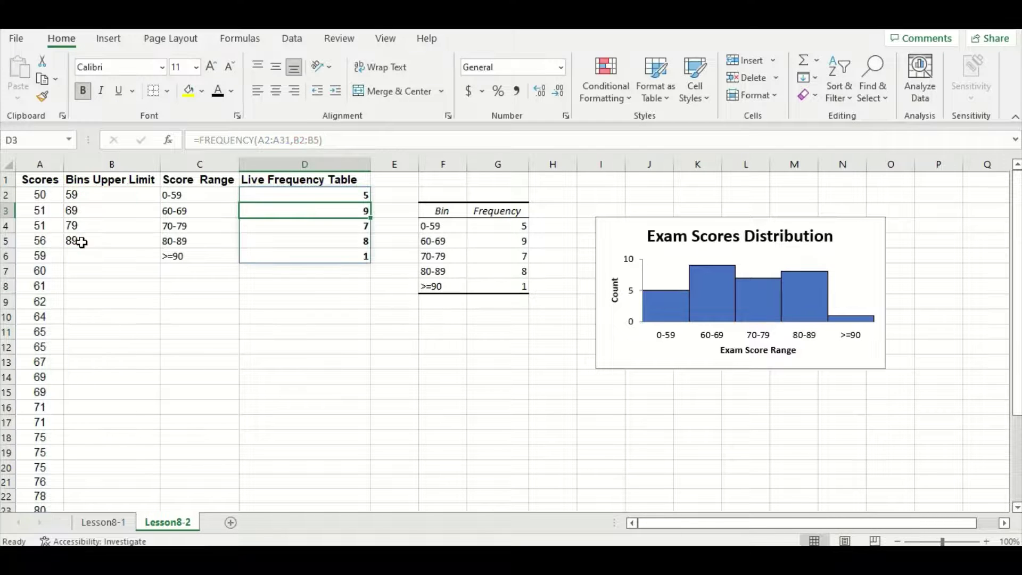
Step: Deselect the results to review the live counts 5, 9, 7, 8, 1 in D2:D6
left_click(309, 363)
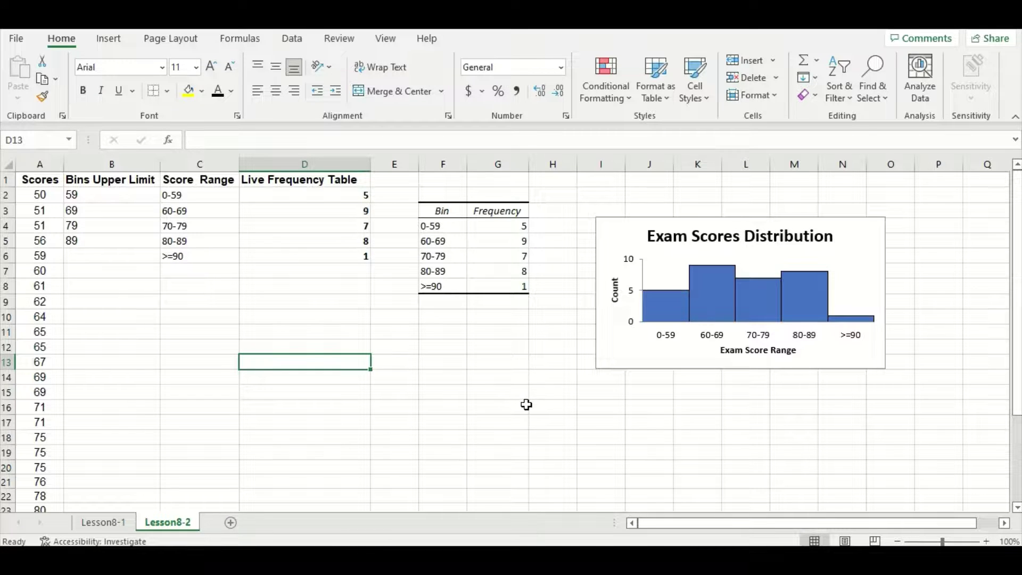
Step: Colour the live frequency counts in D2:D6 blue
left_click_drag(317, 196, 319, 255)
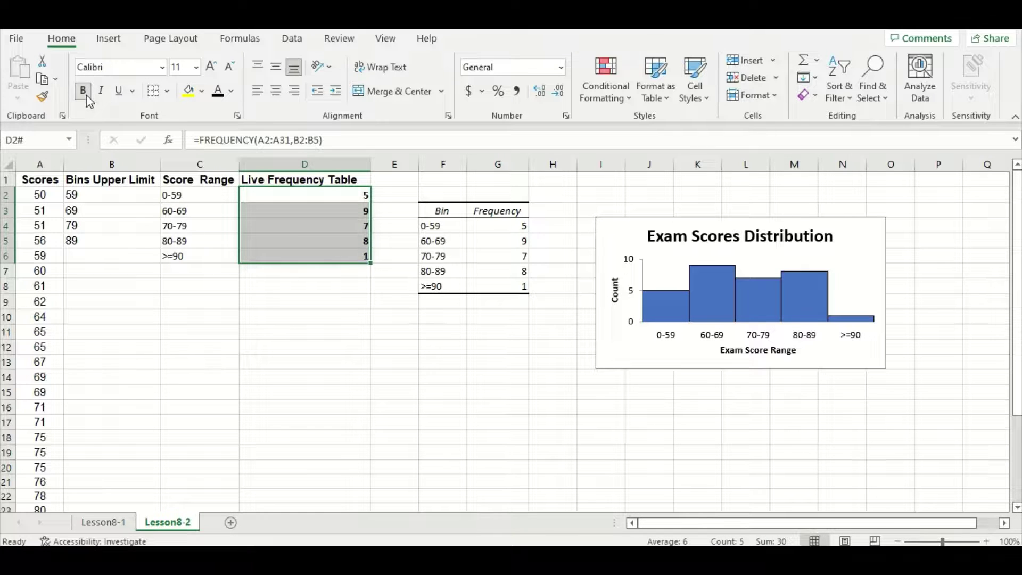
left_click(231, 92)
left_click(269, 153)
left_click(306, 356)
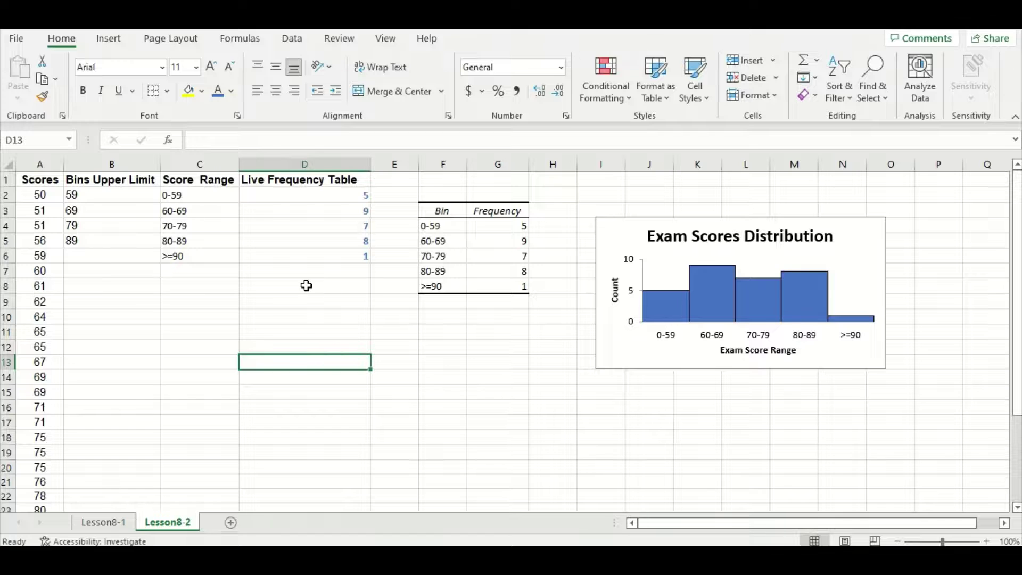
Step: Make the original Bin/Frequency table F4:G8 bold with red text
left_click_drag(444, 227, 497, 288)
left_click(83, 91)
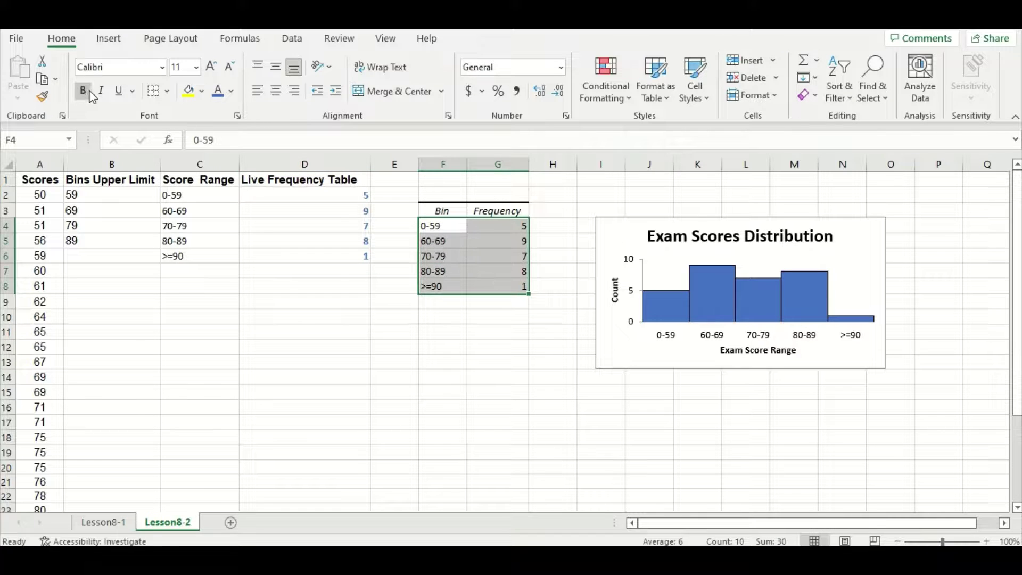
left_click(231, 91)
left_click(231, 256)
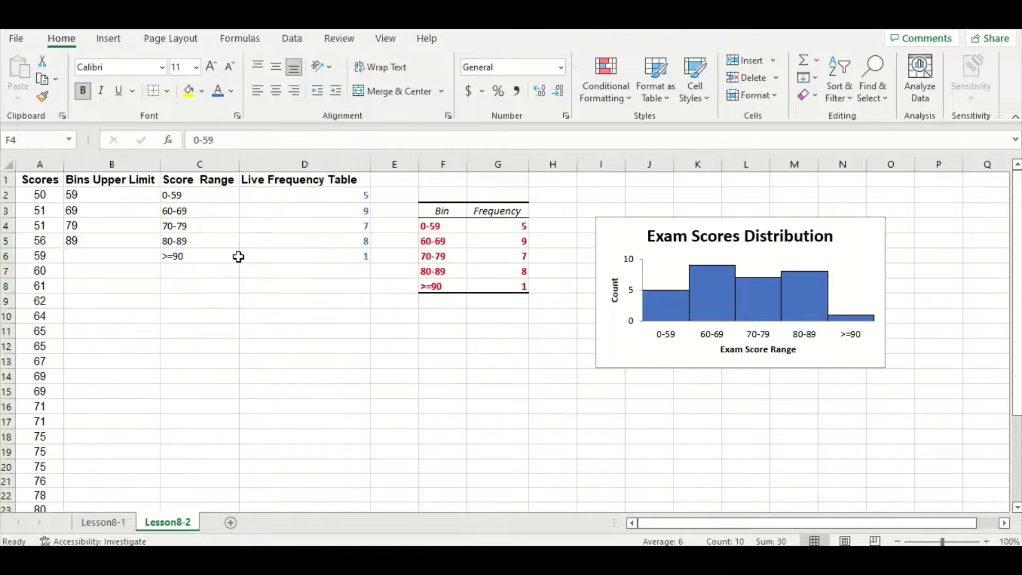
left_click(341, 345)
left_click(293, 300)
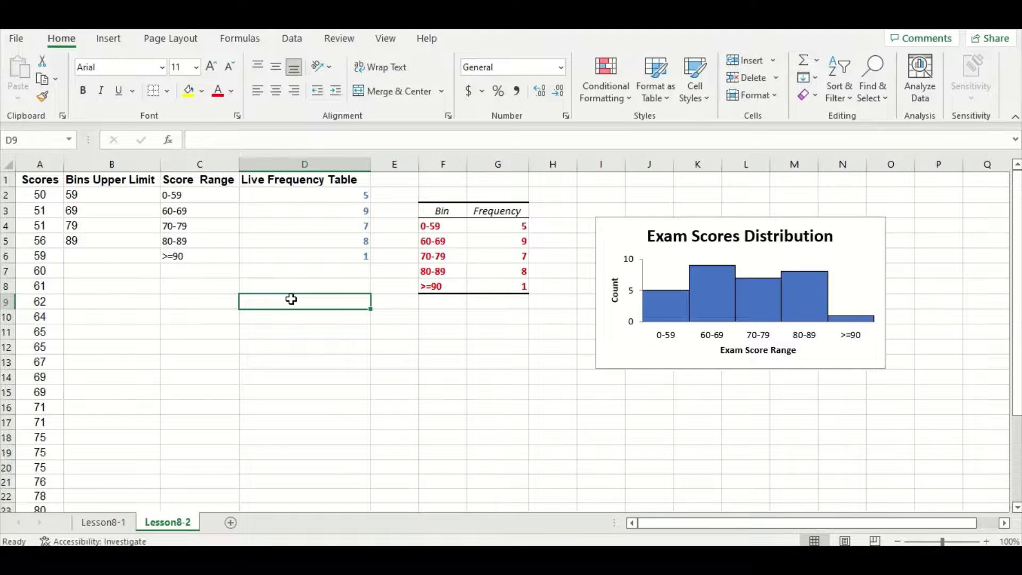
Step: Change the A2 score from 50 to 95 so the live table recounts to 4, 9, 7, 8, 2
left_click(42, 198)
left_click(205, 139)
key("BackSpace")
key("BackSpace")
type("9")
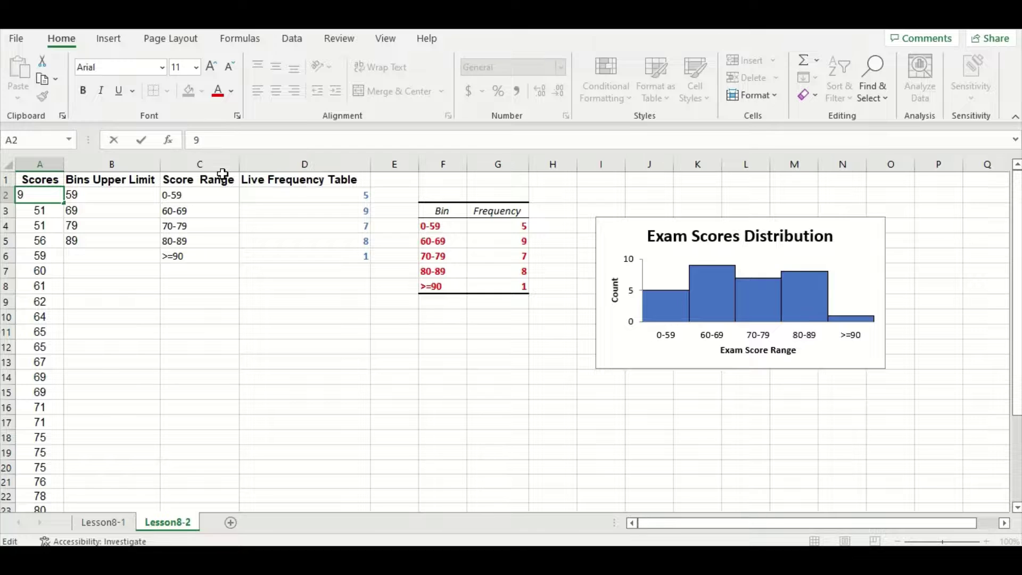
key("Return")
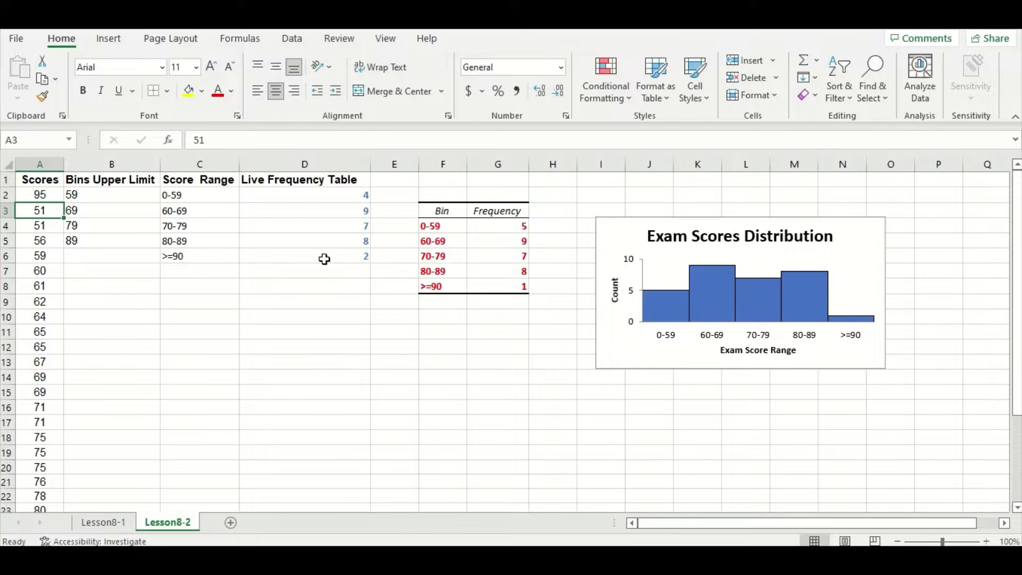
left_click(328, 284)
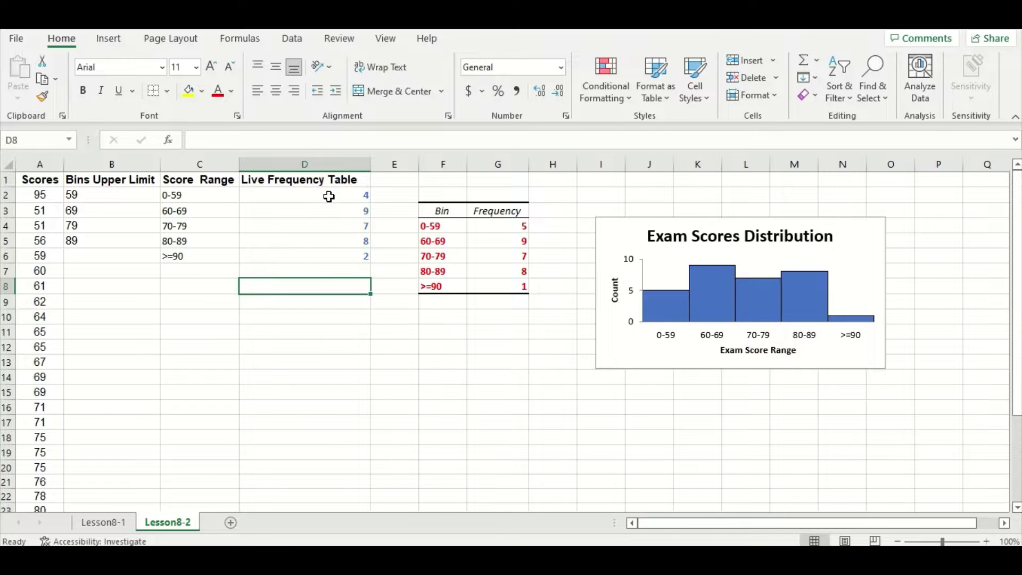
Step: Copy the live counts in D2:D6 and paste them as values into G4:G8 (4, 9, 7, 8, 2)
left_click_drag(330, 194, 331, 251)
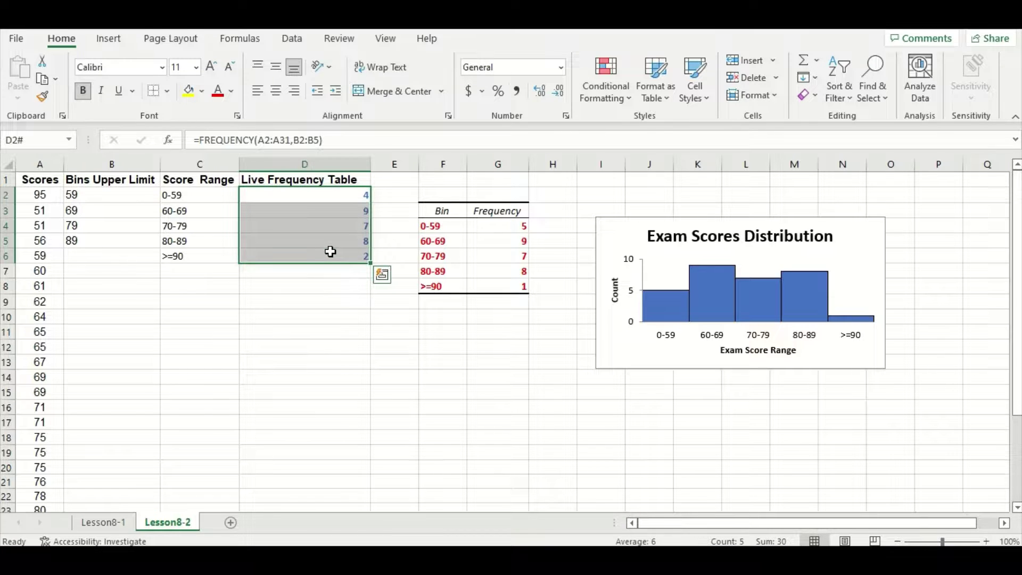
right_click(333, 255)
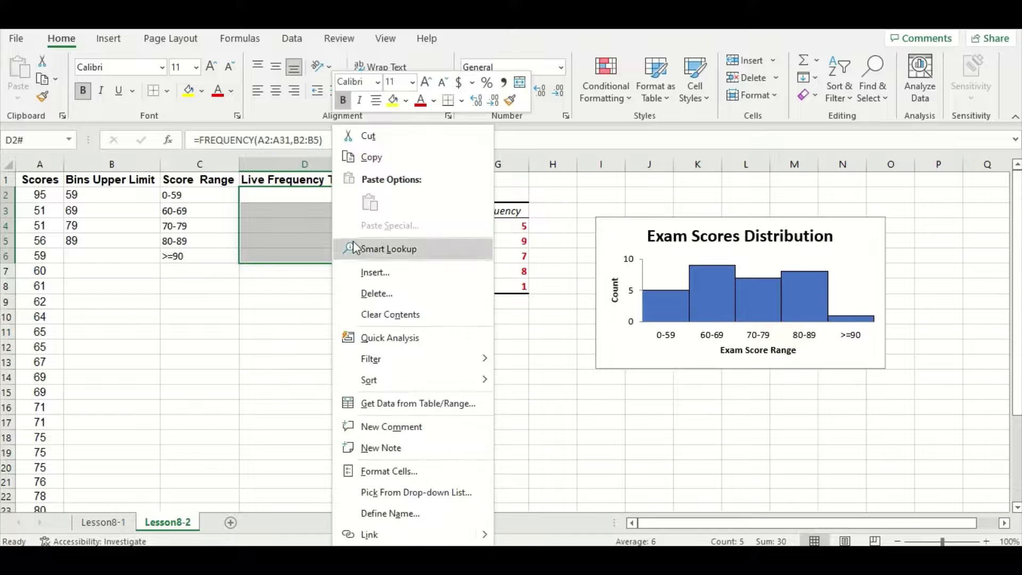
left_click(368, 157)
left_click_drag(507, 227, 507, 282)
right_click(504, 261)
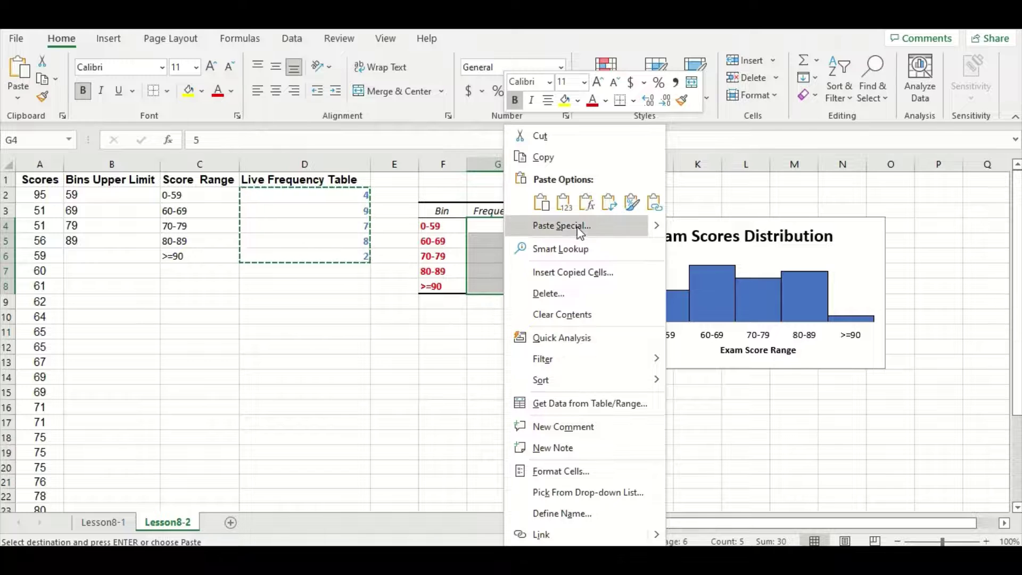
mouse_move(652, 225)
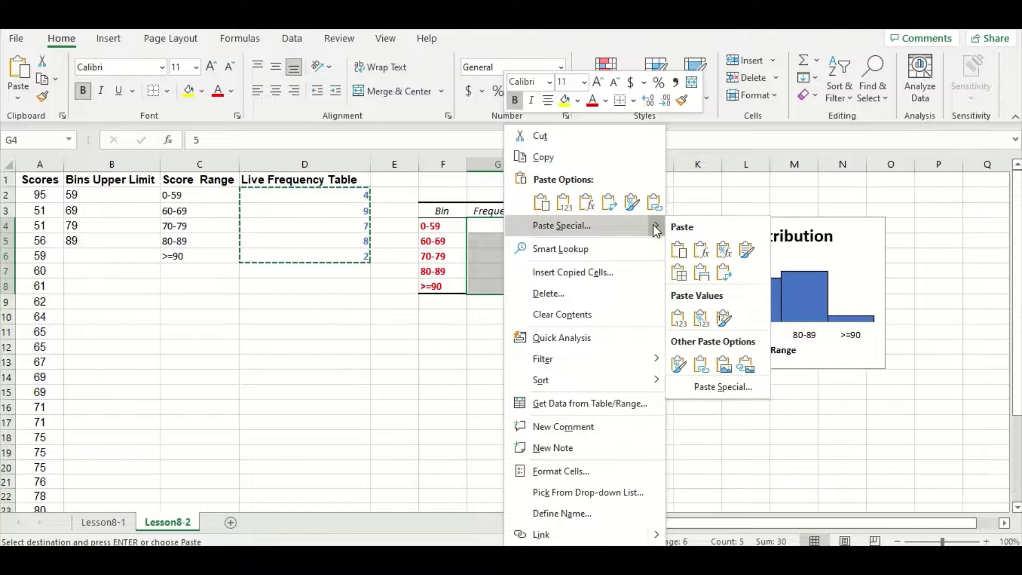
left_click(675, 314)
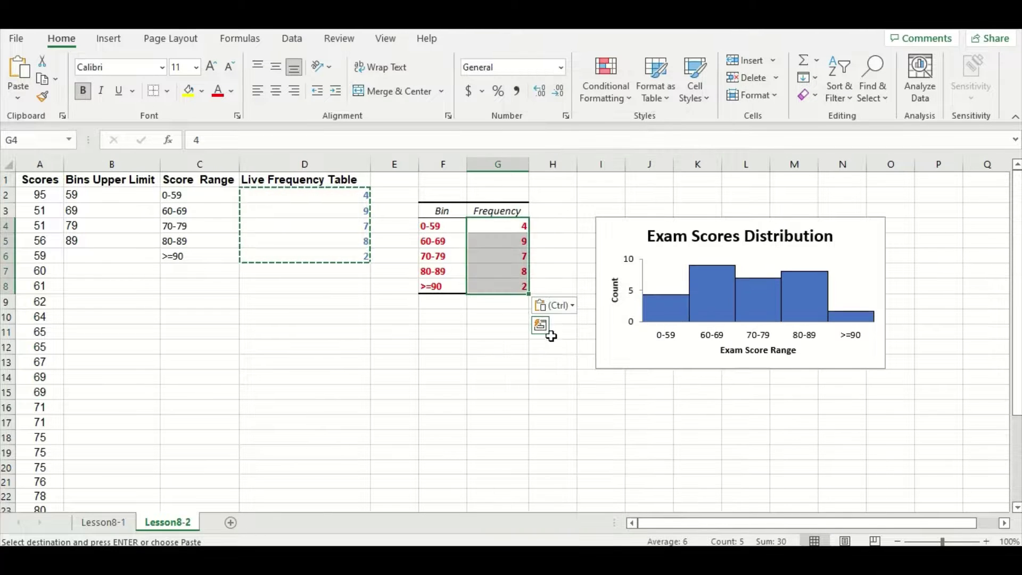
left_click(549, 341)
key("Escape")
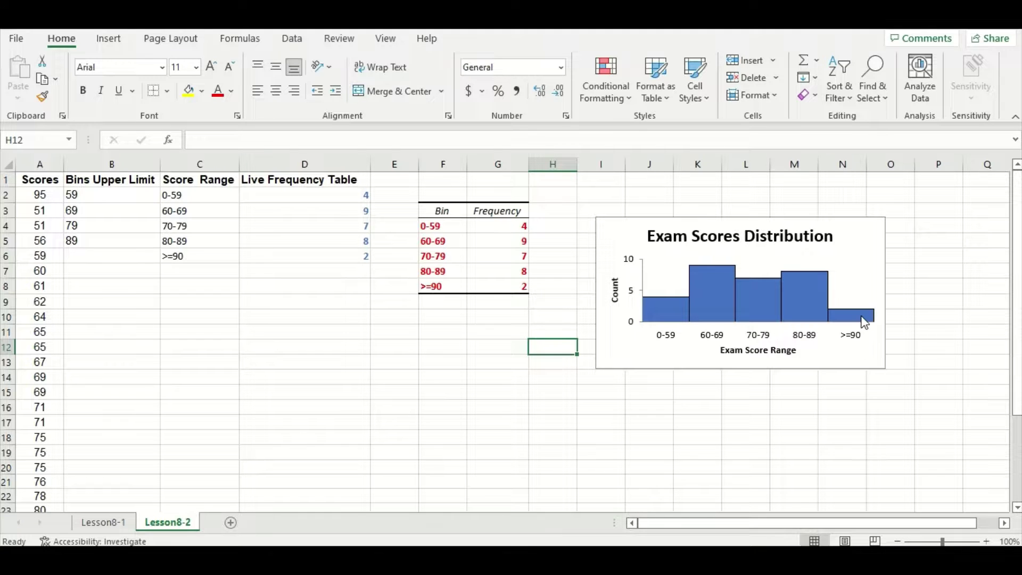
mouse_move(864, 321)
Step: Change the first score in A2 from 95 to 39
left_click(30, 197)
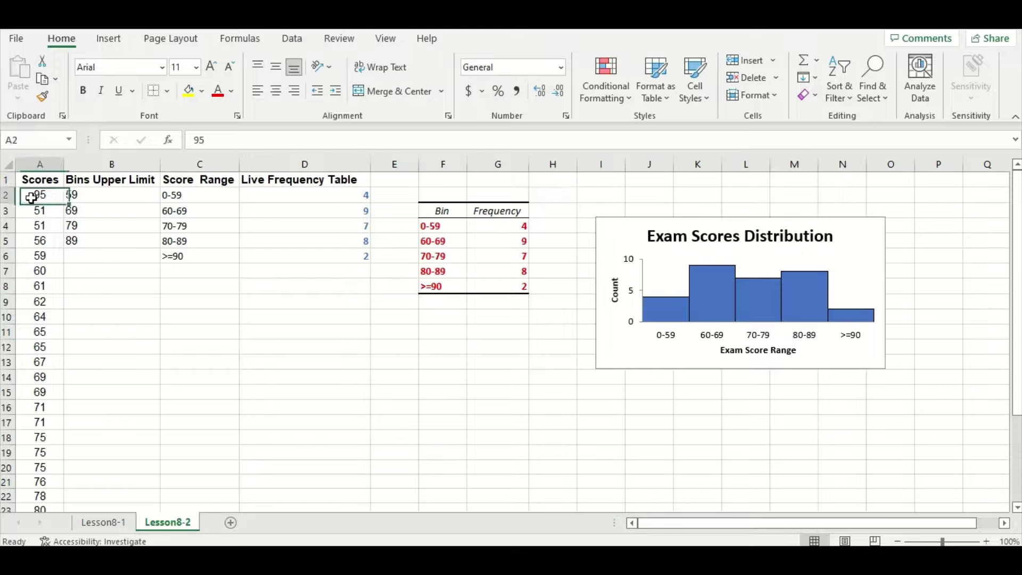
left_click(216, 142)
key("BackSpace")
key("BackSpace")
type("39")
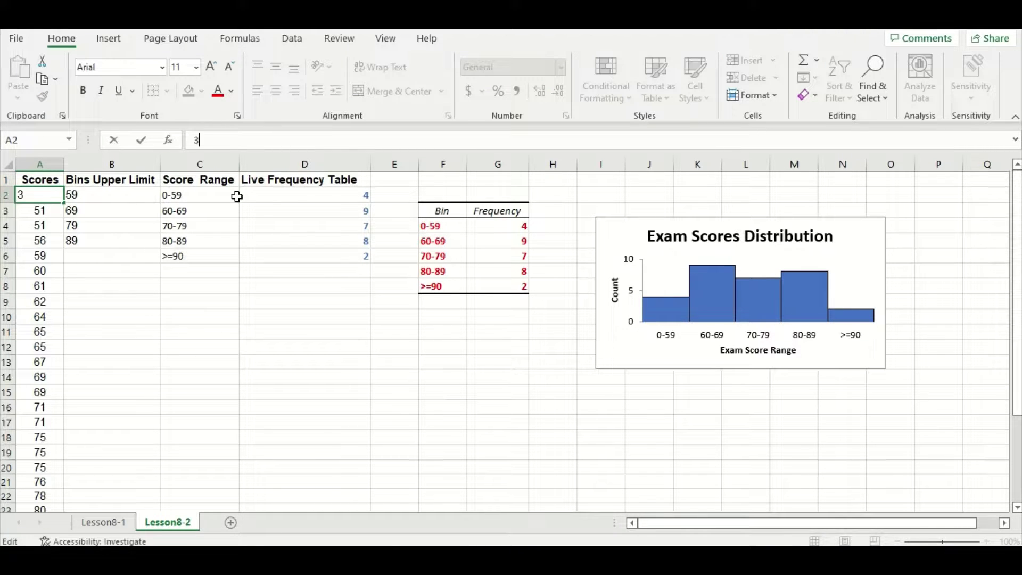
key("Return")
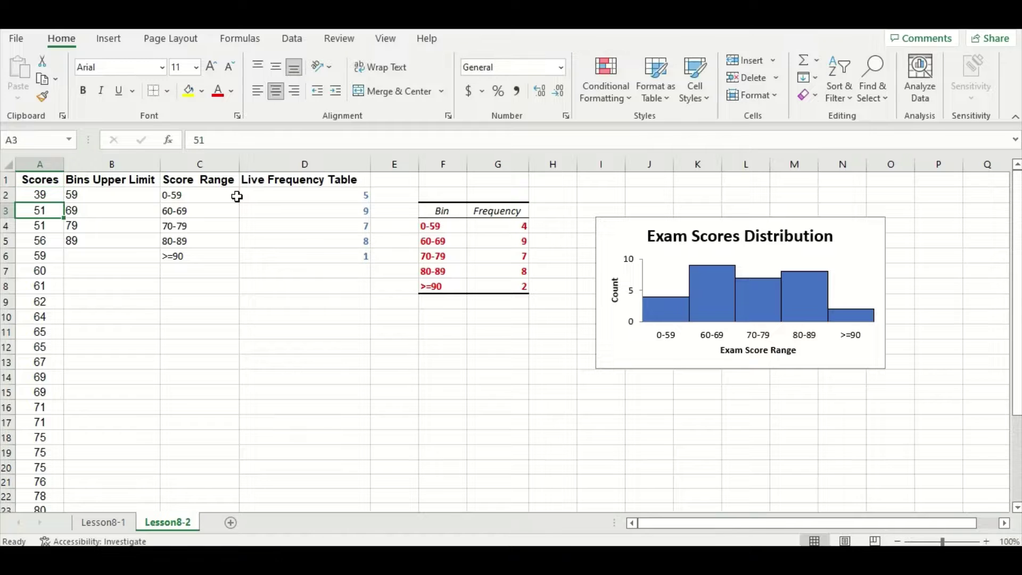
left_click(292, 284)
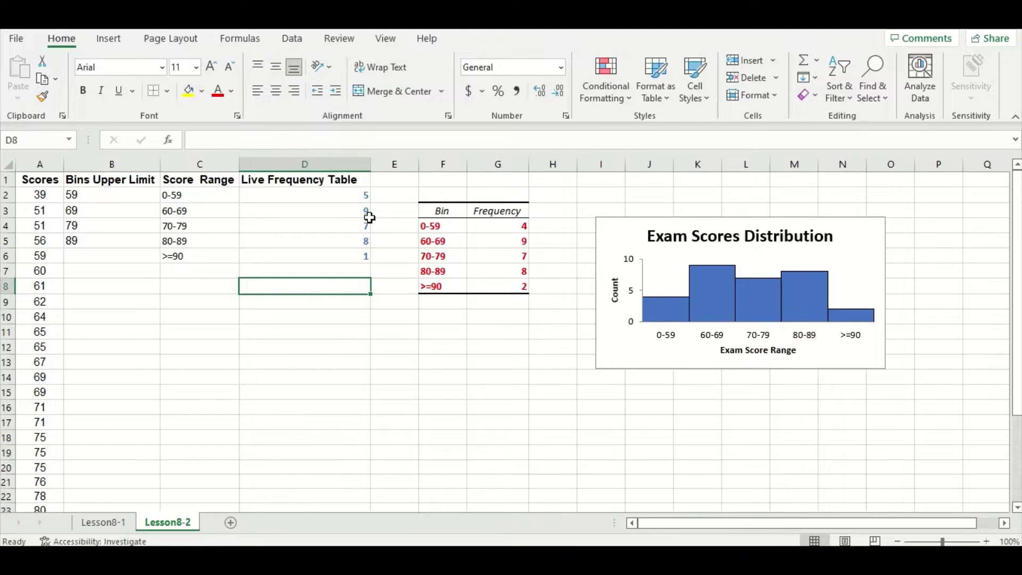
Step: Paste the live counts from D2:D6 into G4:G8 as values, giving 5, 9, 7, 8, 1
left_click_drag(361, 199, 369, 255)
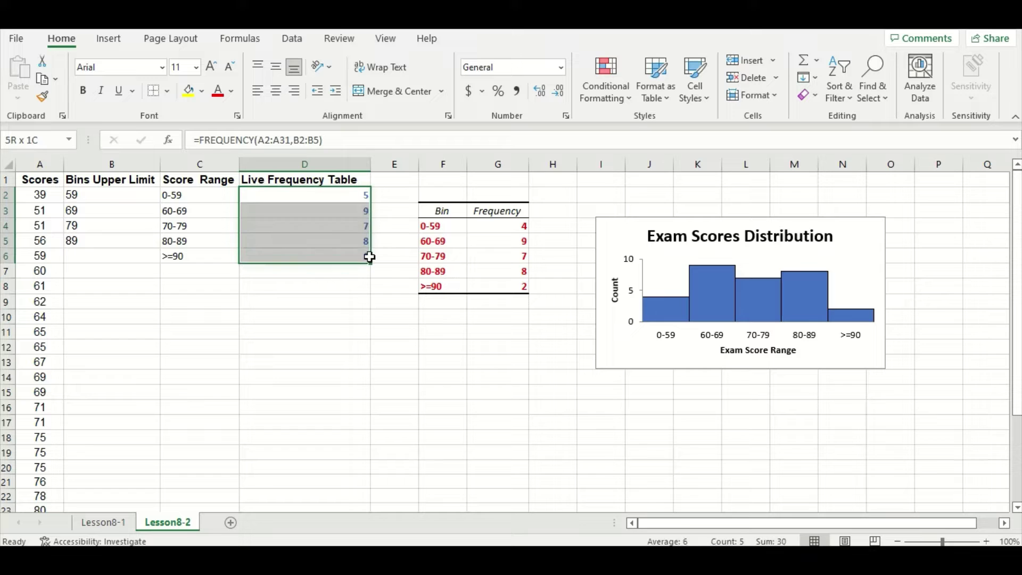
right_click(345, 234)
left_click(383, 158)
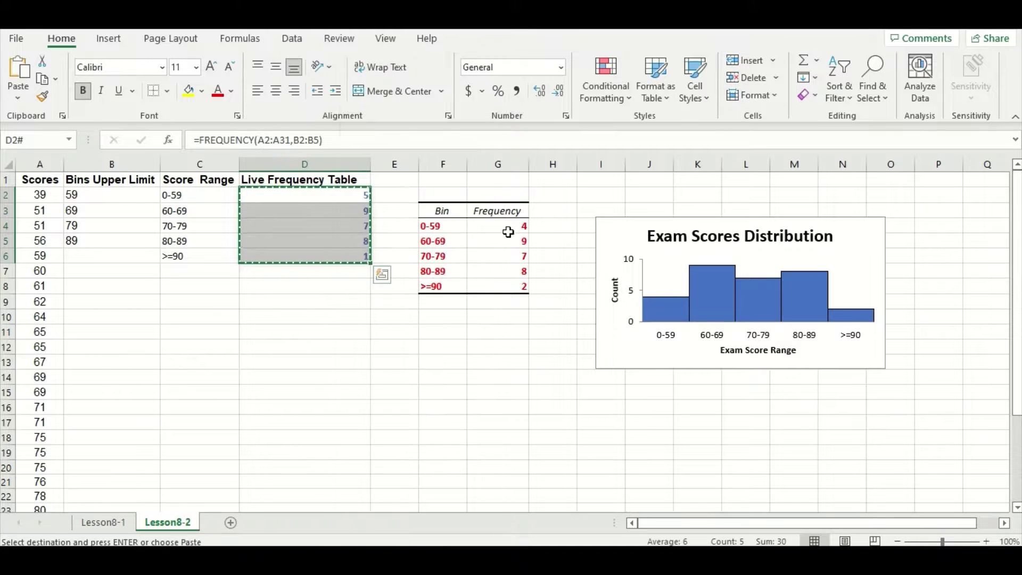
left_click_drag(506, 229, 505, 285)
right_click(505, 286)
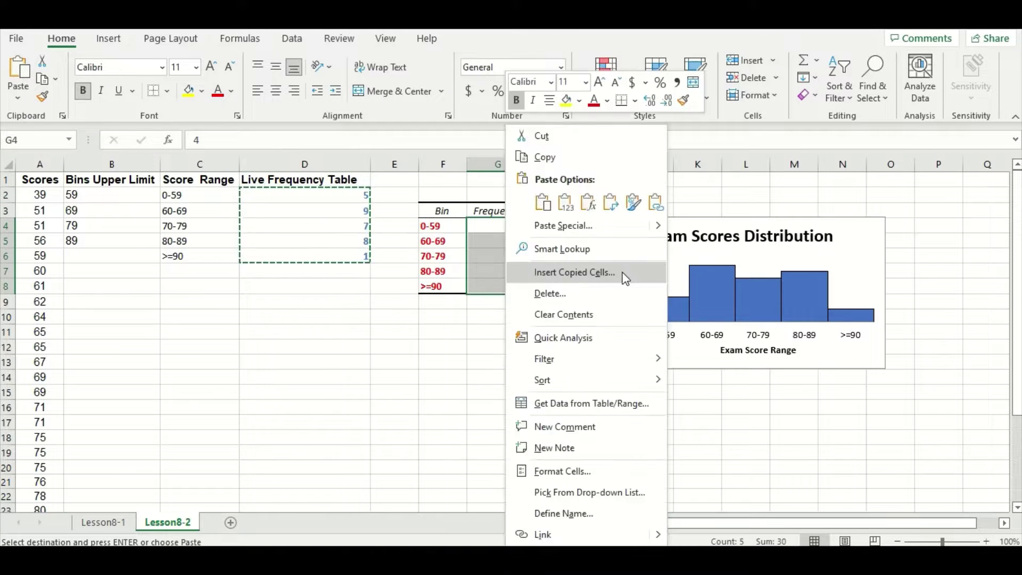
mouse_move(666, 224)
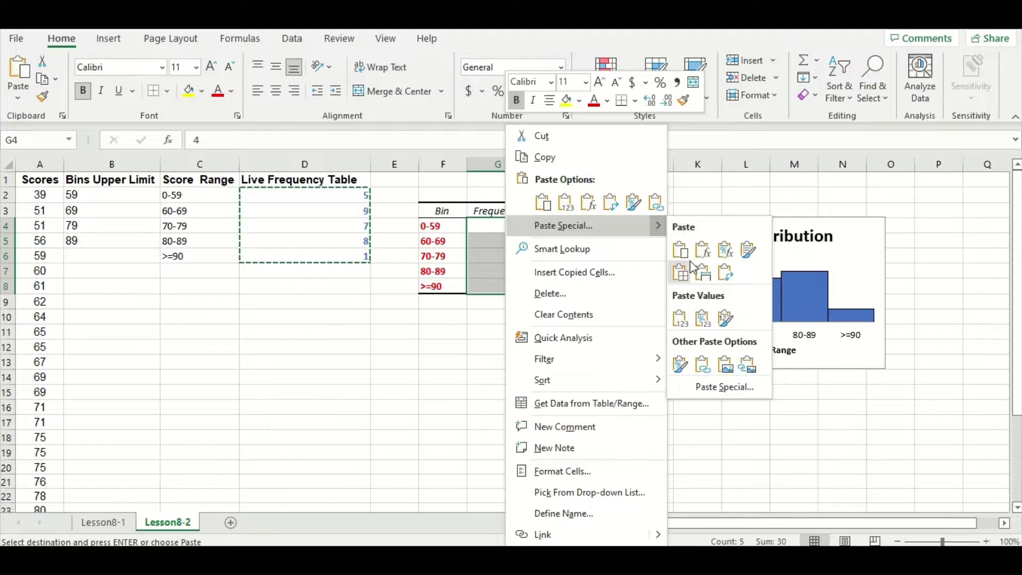
left_click(682, 320)
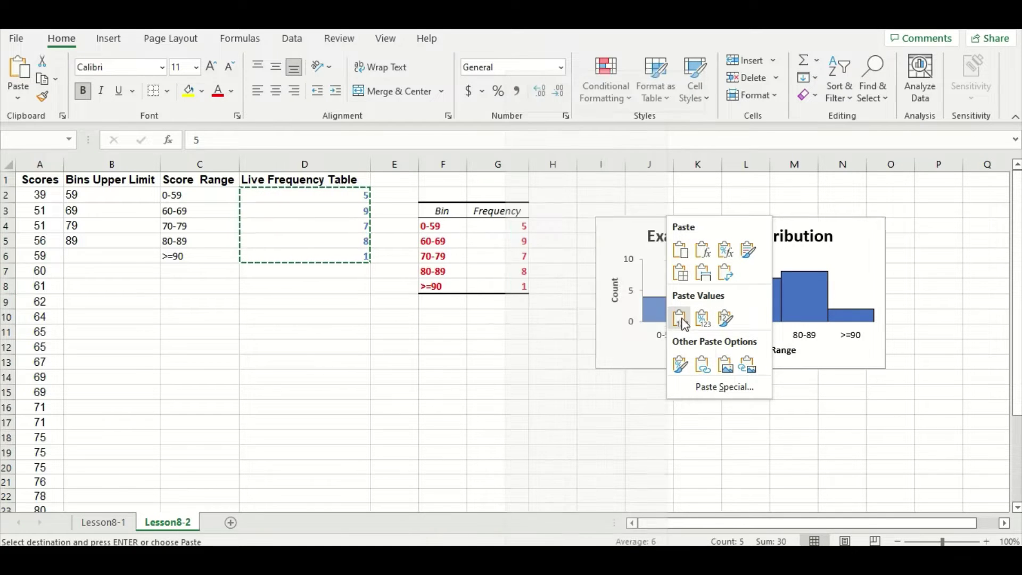
left_click(660, 392)
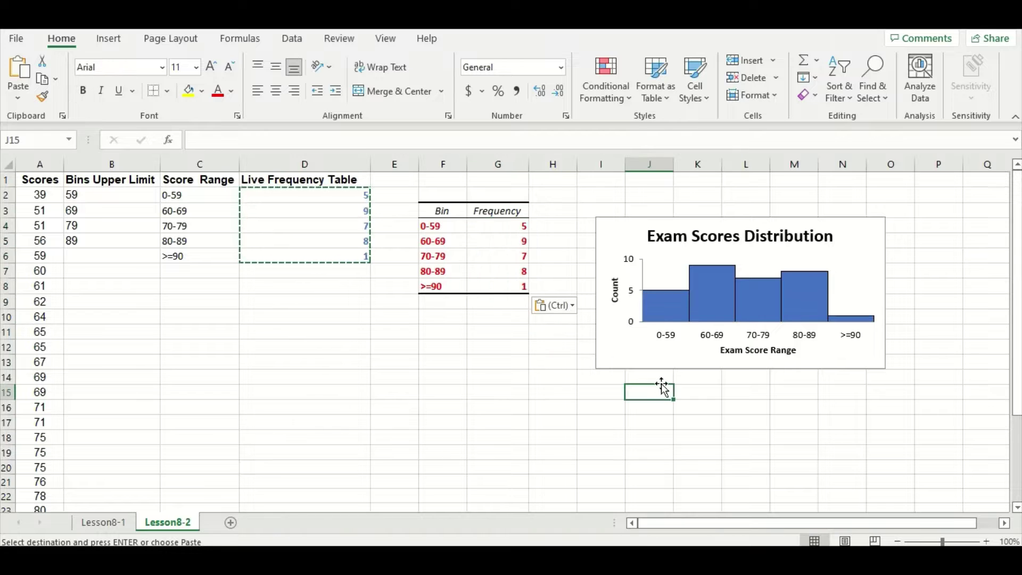
key("Escape")
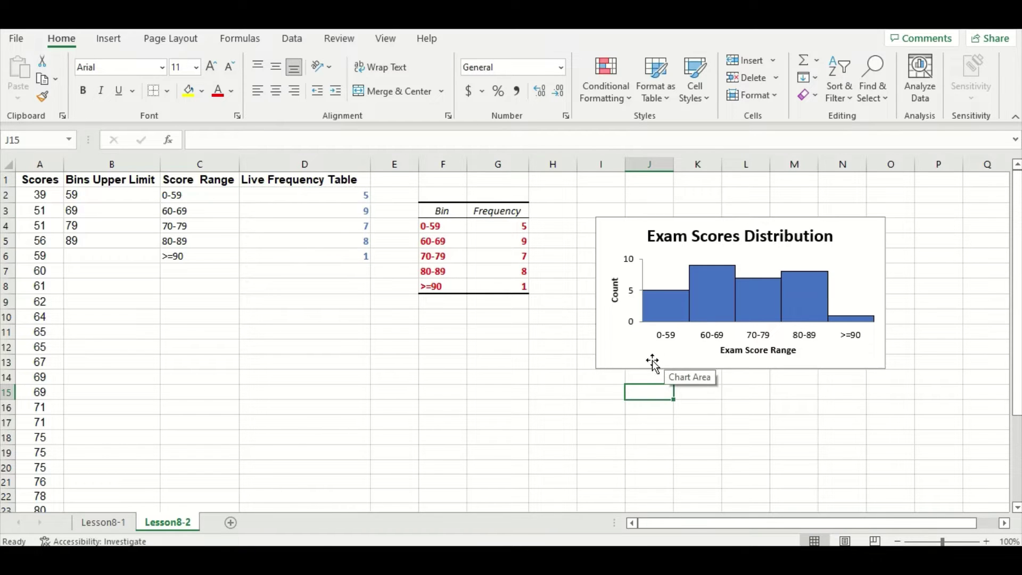
Step: Change the first score in A2 from 39 back to 50
left_click(57, 193)
key("F2")
key("BackSpace")
key("BackSpace")
type("50")
key("Return")
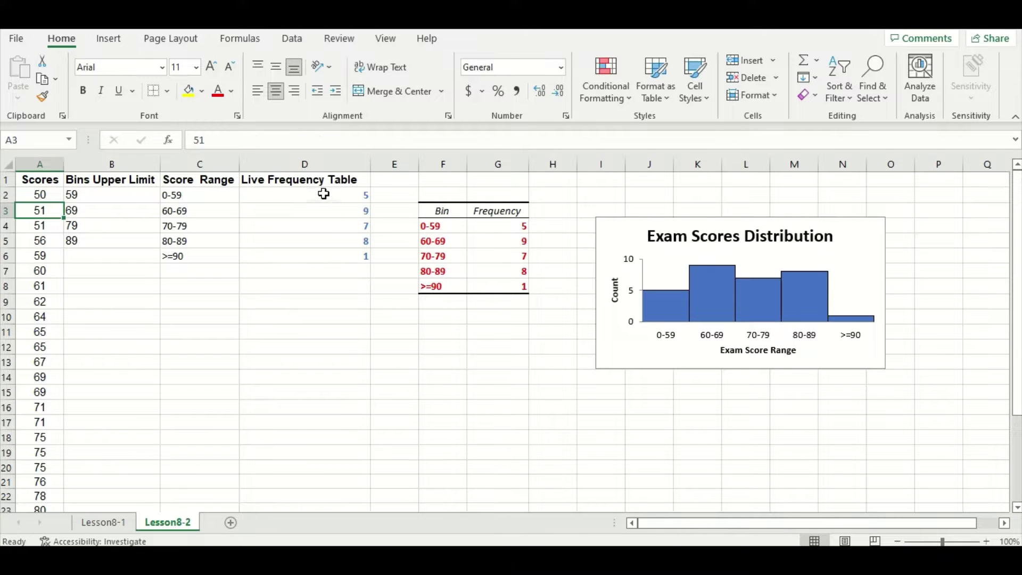
Step: Copy D2:D6 and paste the counts 5, 9, 7, 8, 1 into G4:G8 as values
left_click_drag(325, 193, 326, 254)
right_click(317, 229)
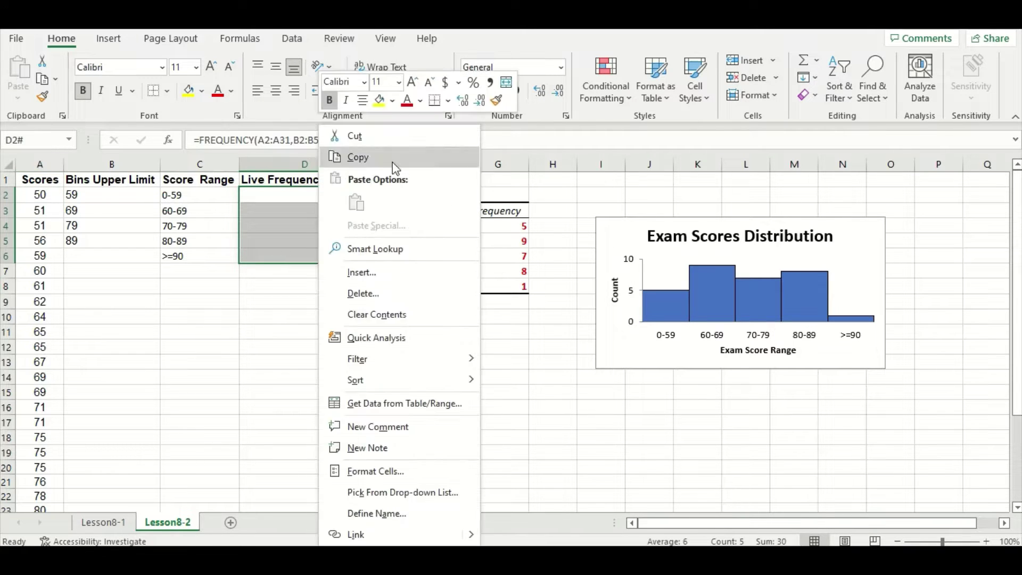
left_click(354, 156)
left_click_drag(512, 226, 508, 287)
right_click(506, 263)
mouse_move(663, 226)
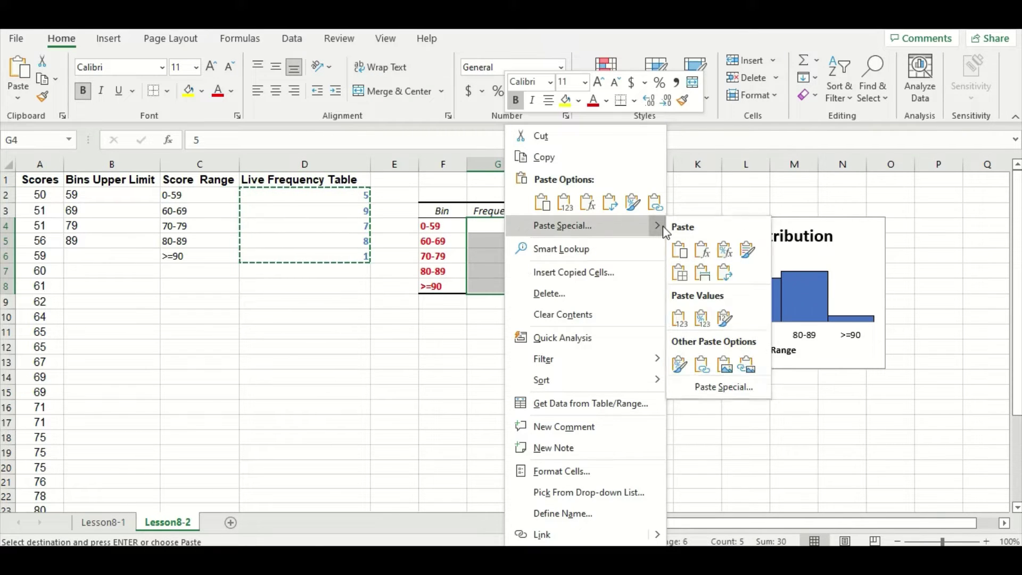
left_click(686, 320)
left_click(560, 361)
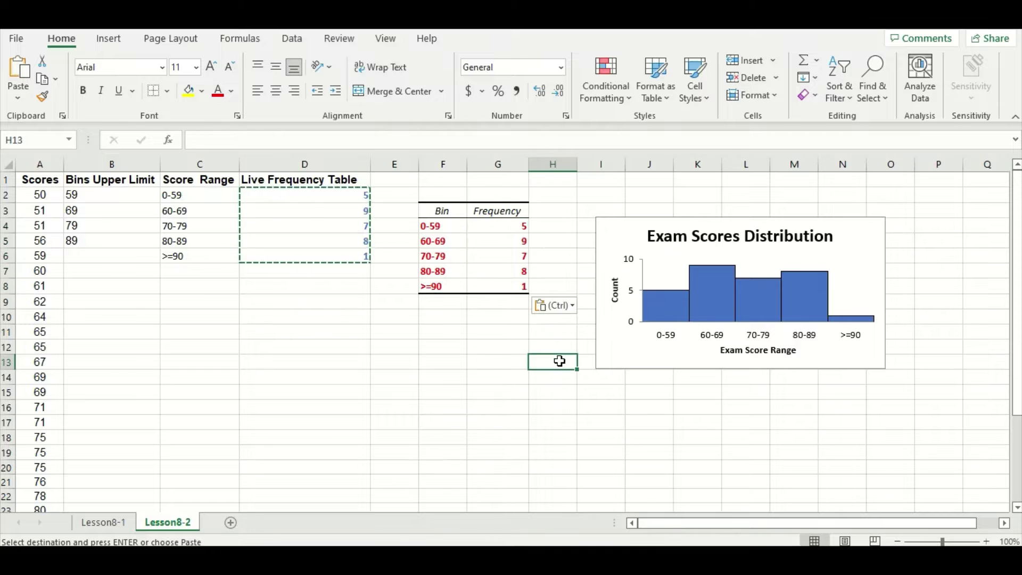
key("Escape")
left_click(459, 373)
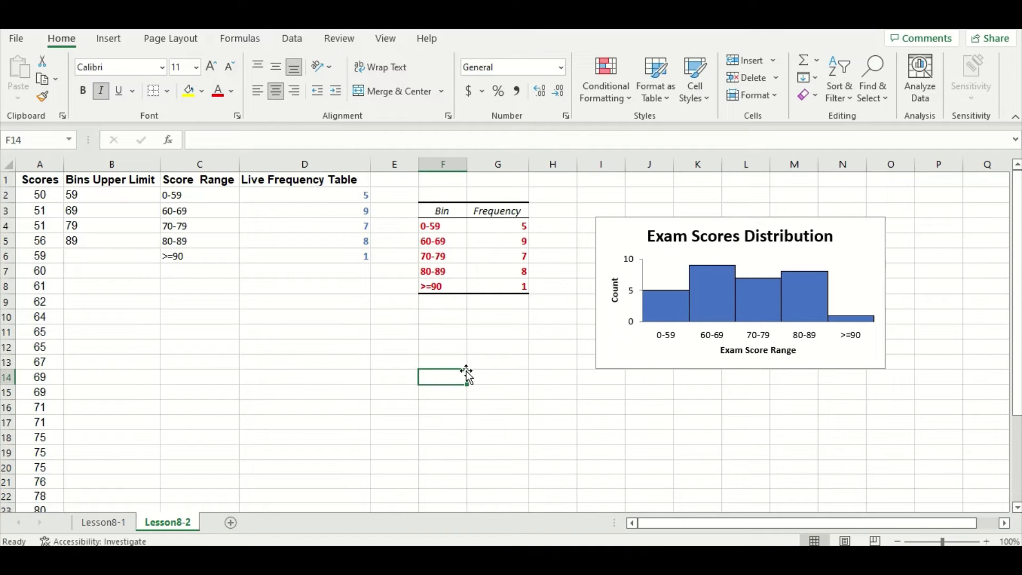